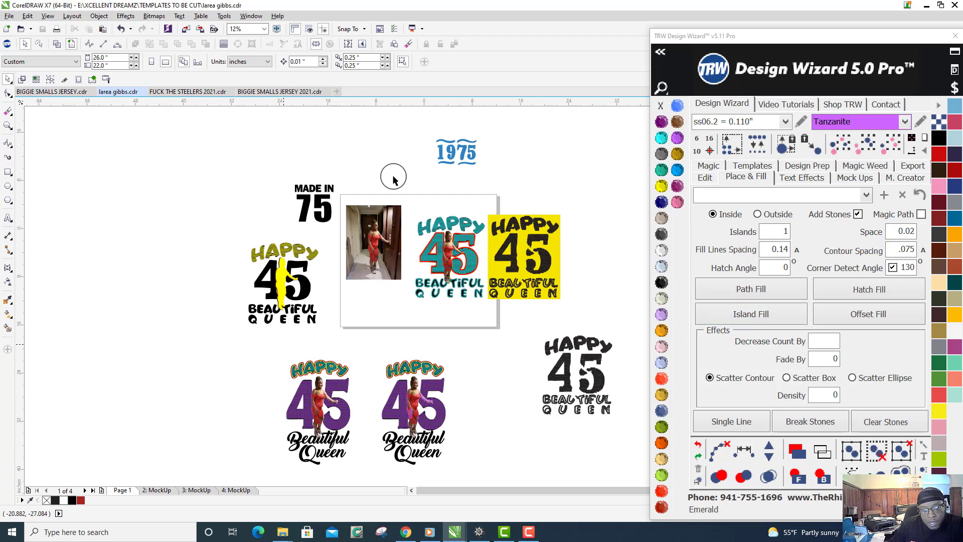
scroll(327, 449, up, 1)
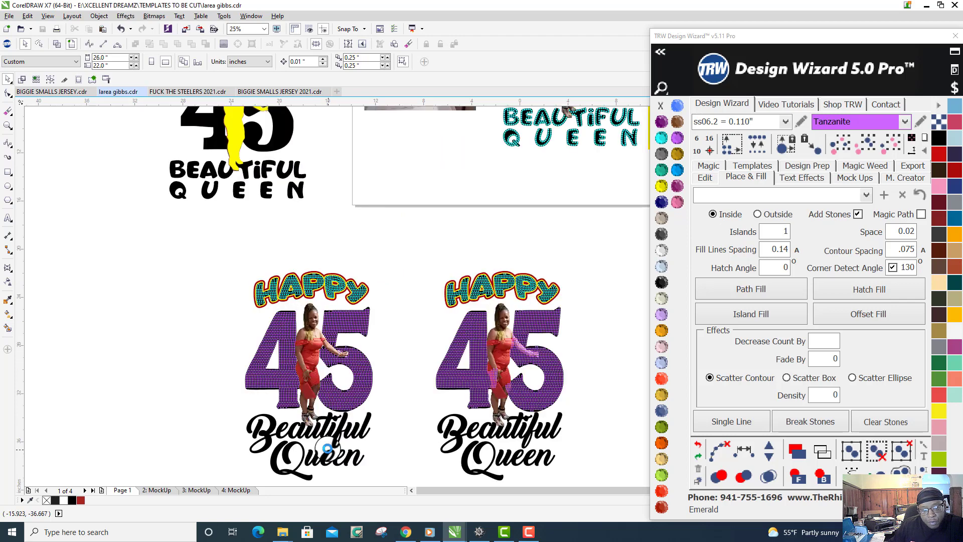
scroll(314, 402, down, 1)
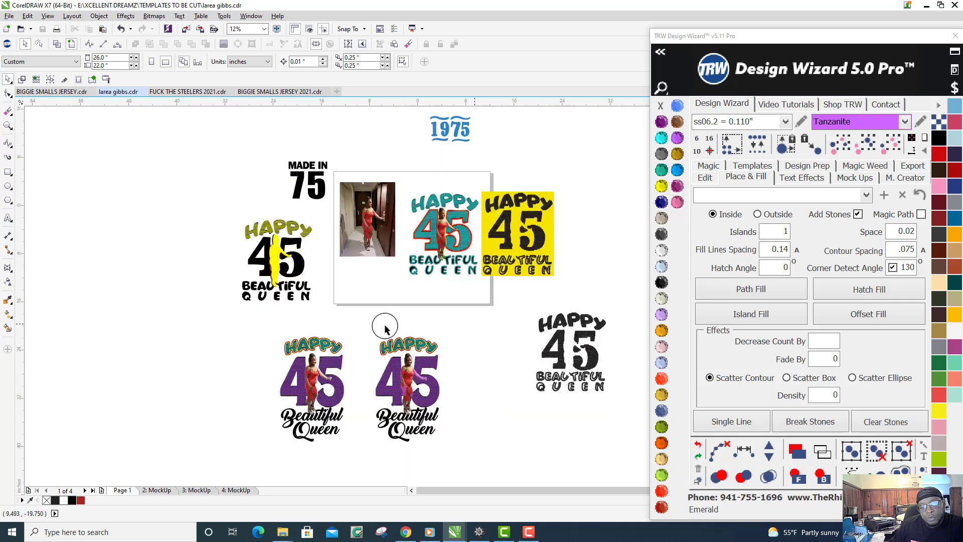
scroll(476, 230, up, 1)
scroll(476, 229, up, 1)
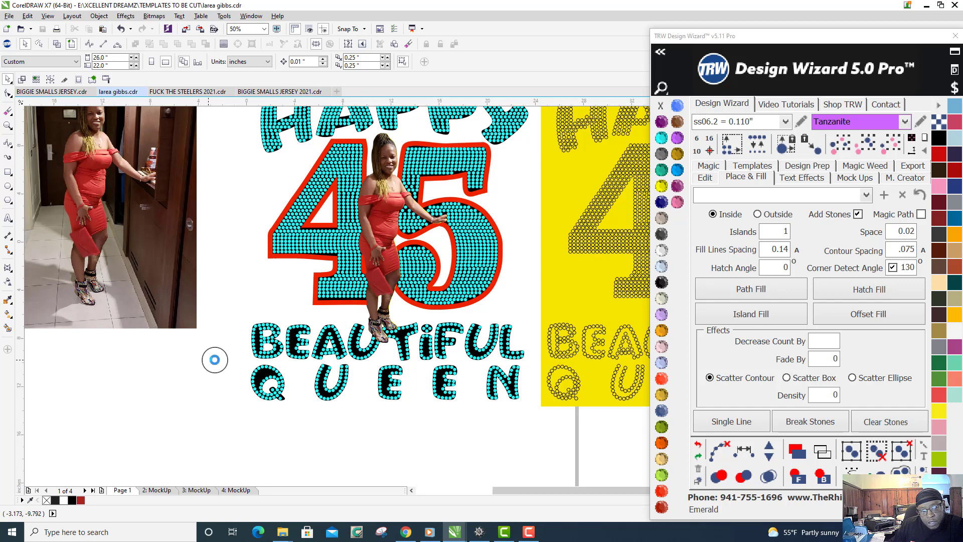
scroll(215, 360, down, 1)
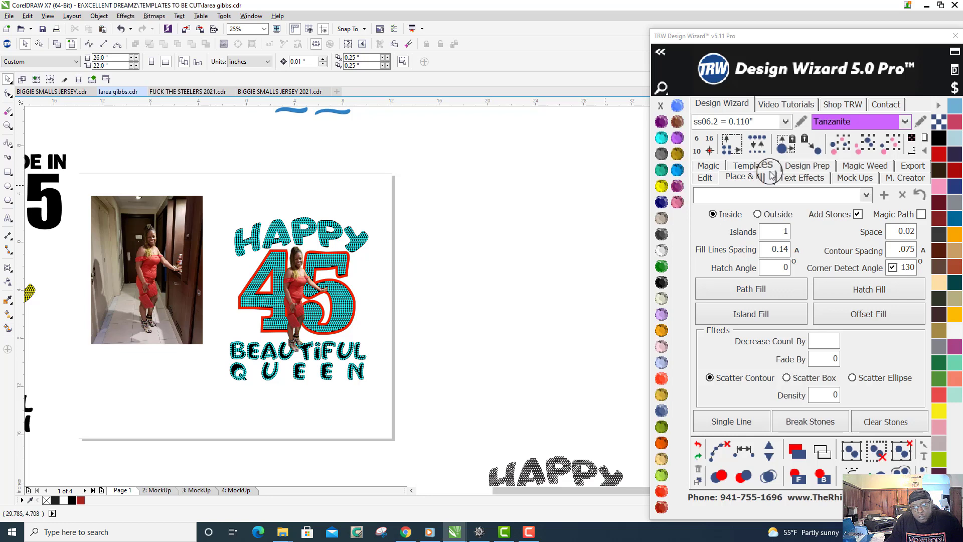
- Choose the Womens V-Neck Shirt Front from the Womens folder as the quick mock-up product
click(854, 178)
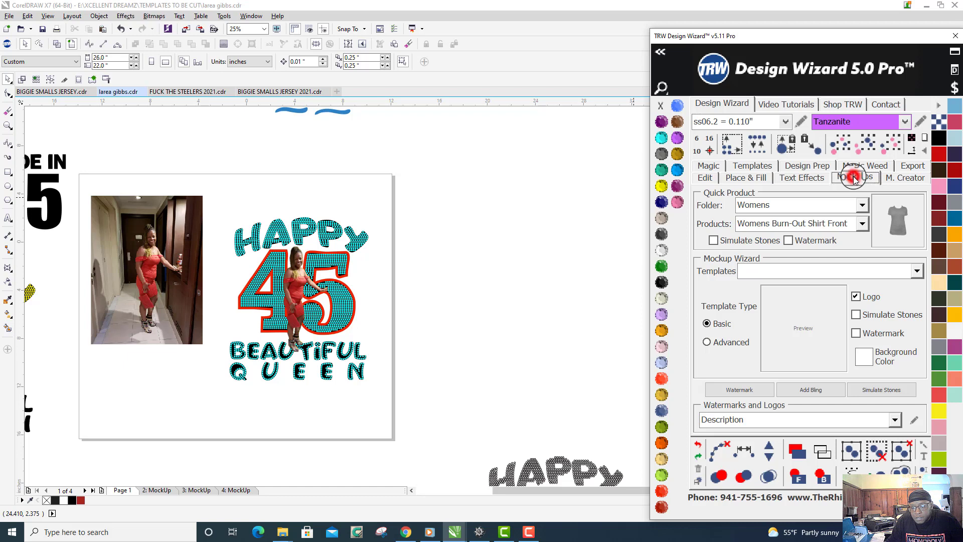
click(854, 178)
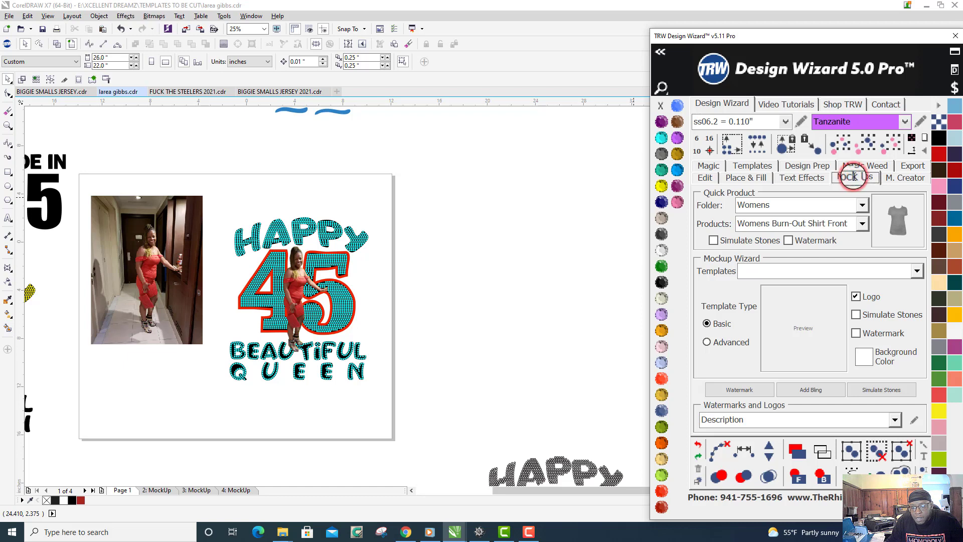
click(862, 205)
click(861, 204)
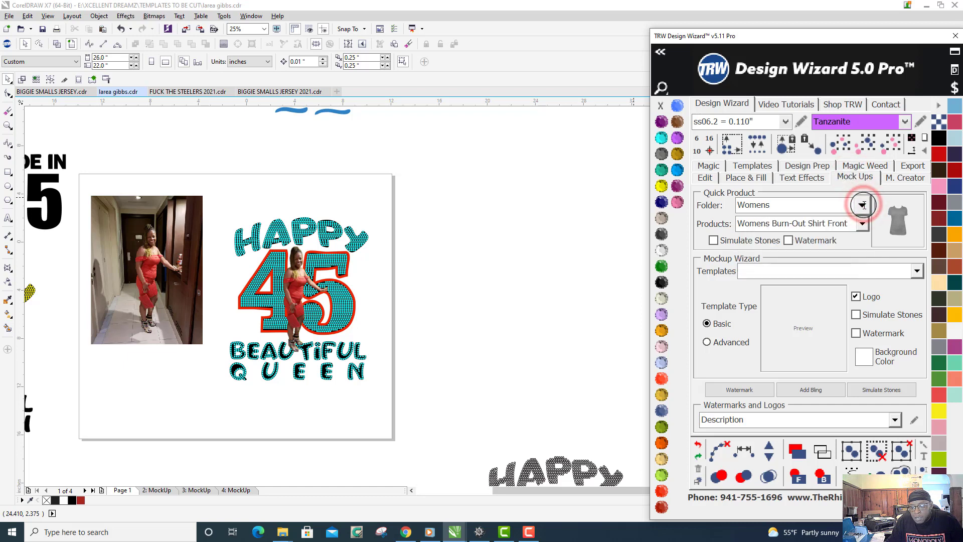
click(862, 225)
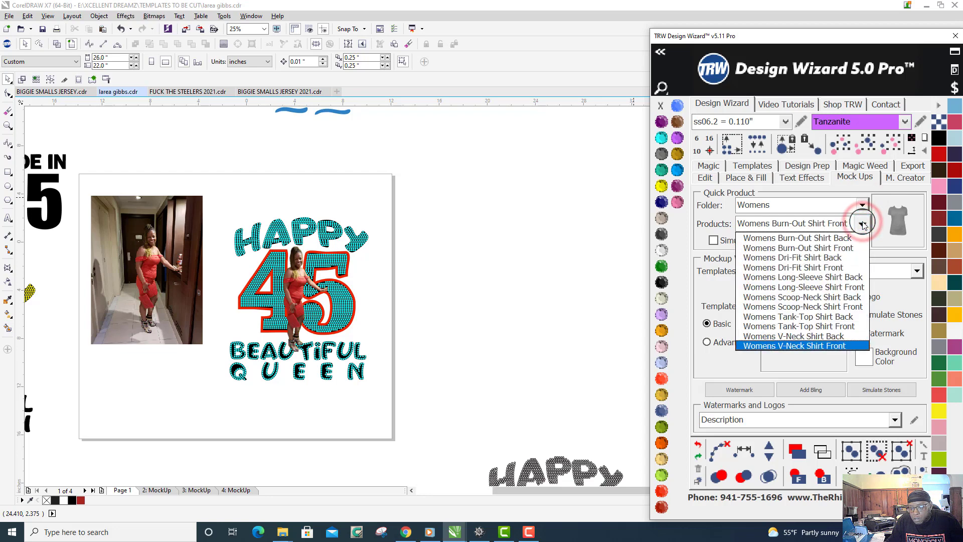
click(827, 346)
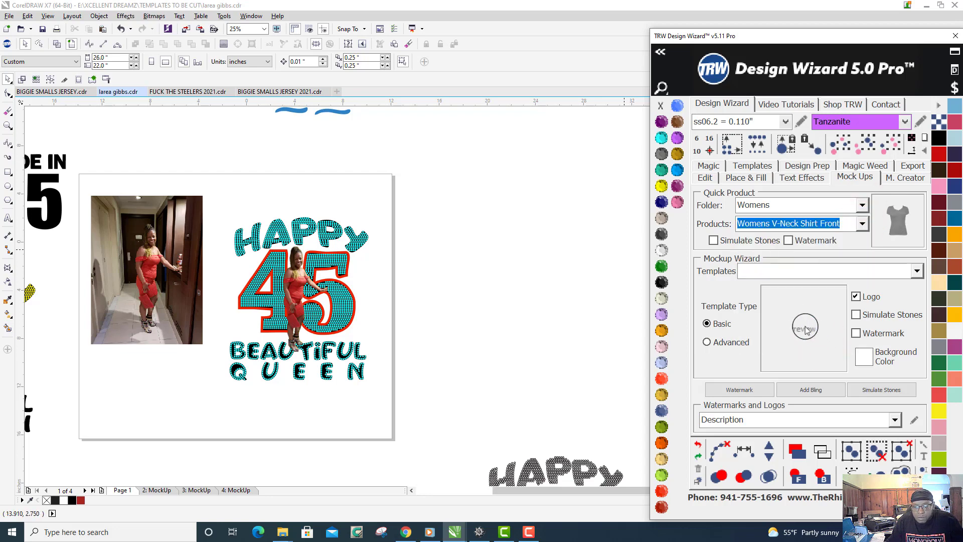
- Create a quick mock-up of the teal HAPPY 45 BEAUTIFUL QUEEN design with Simulate Stones enabled
click(713, 240)
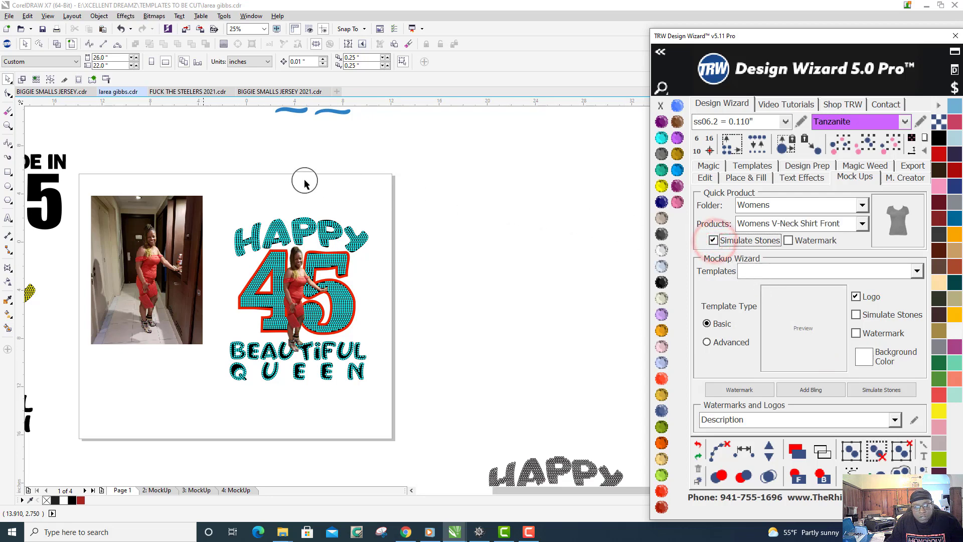
drag(207, 166, 390, 404)
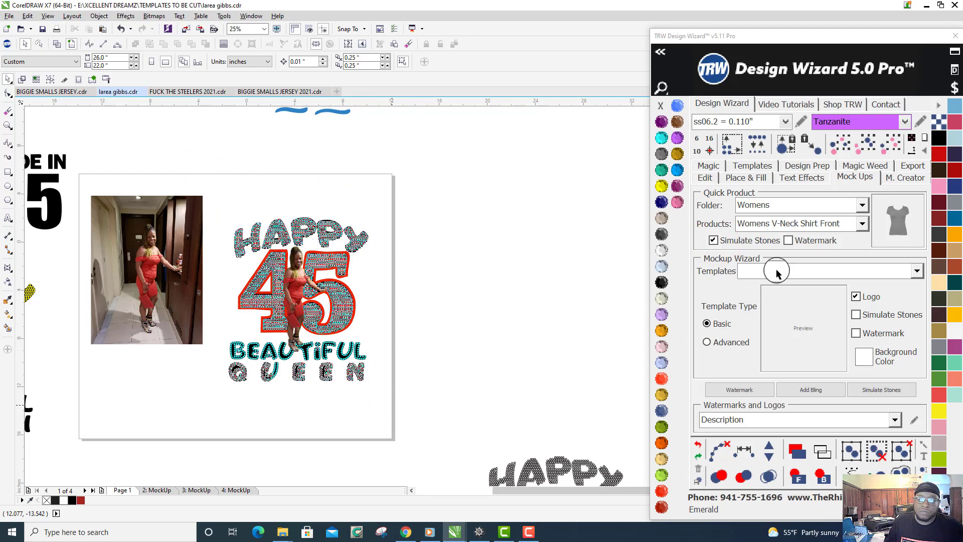
click(888, 236)
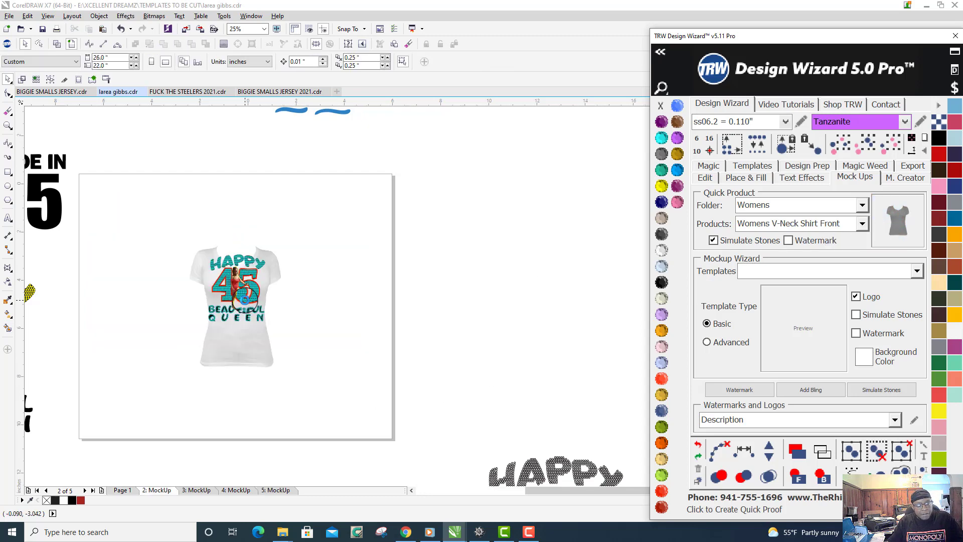
- Enlarge the mock-up shirt to about 10.45 by 13.9 inches and shift it slightly upward behind the design
scroll(244, 300, up, 2)
click(295, 227)
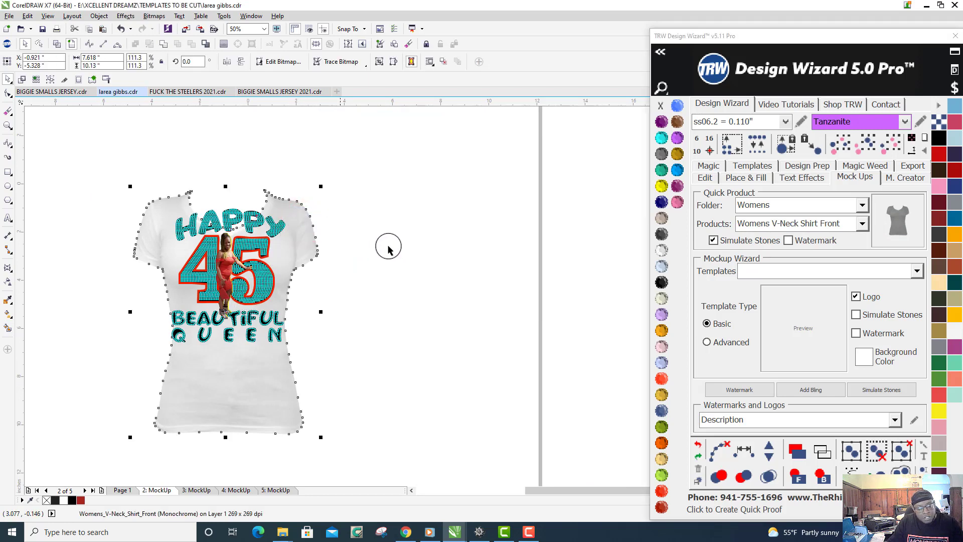
click(308, 251)
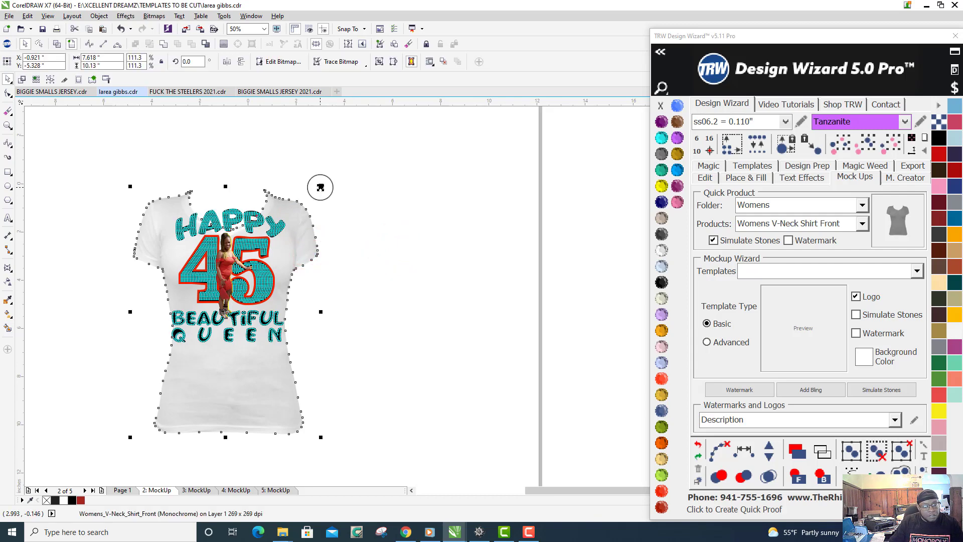
drag(321, 187, 344, 152)
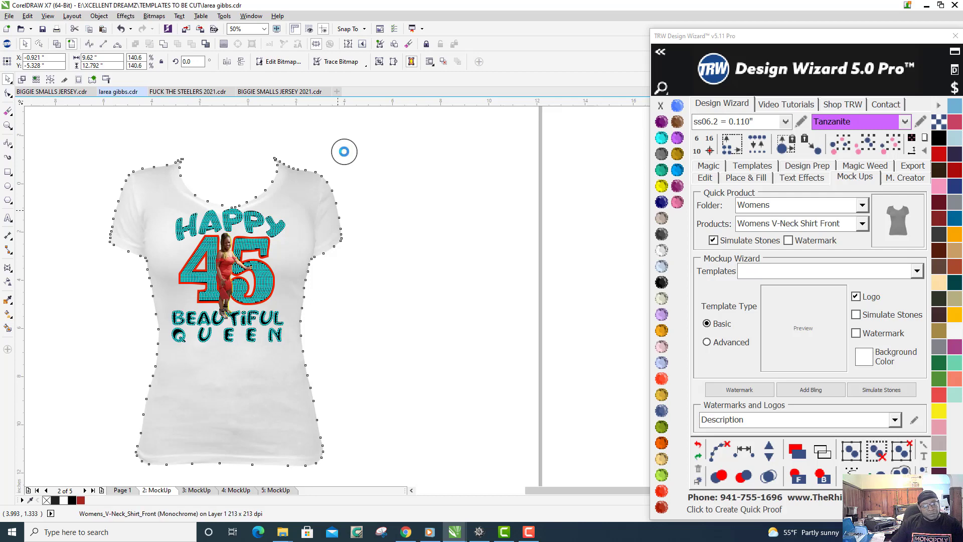
drag(346, 154, 356, 139)
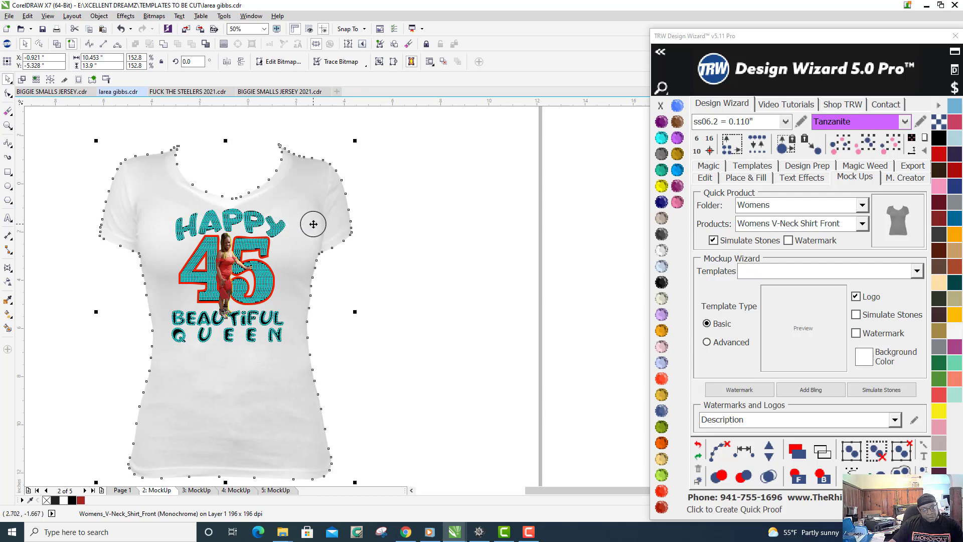
drag(313, 224, 311, 211)
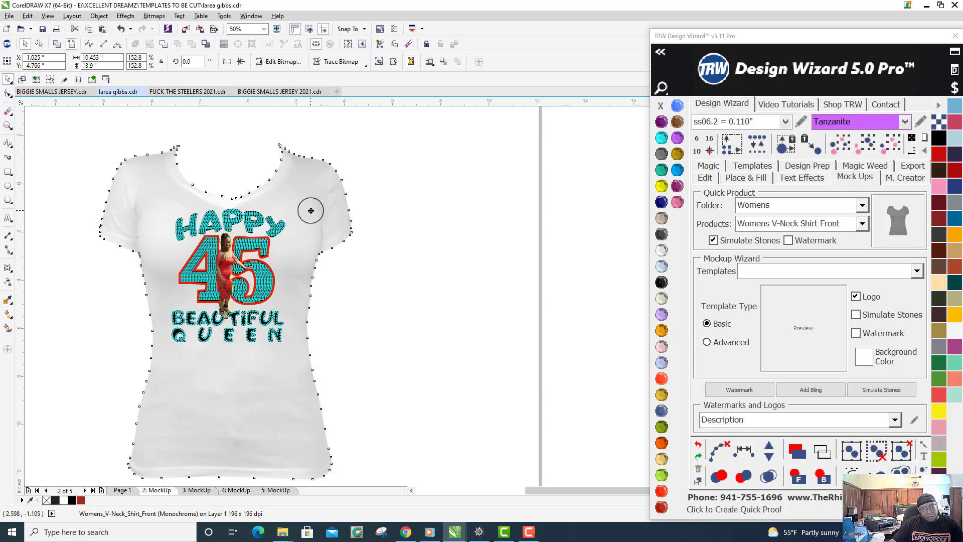
click(429, 331)
- Select all rhinestones matching a teal stone in HAPPY and recolor them to Cosmo
scroll(267, 211, up, 1)
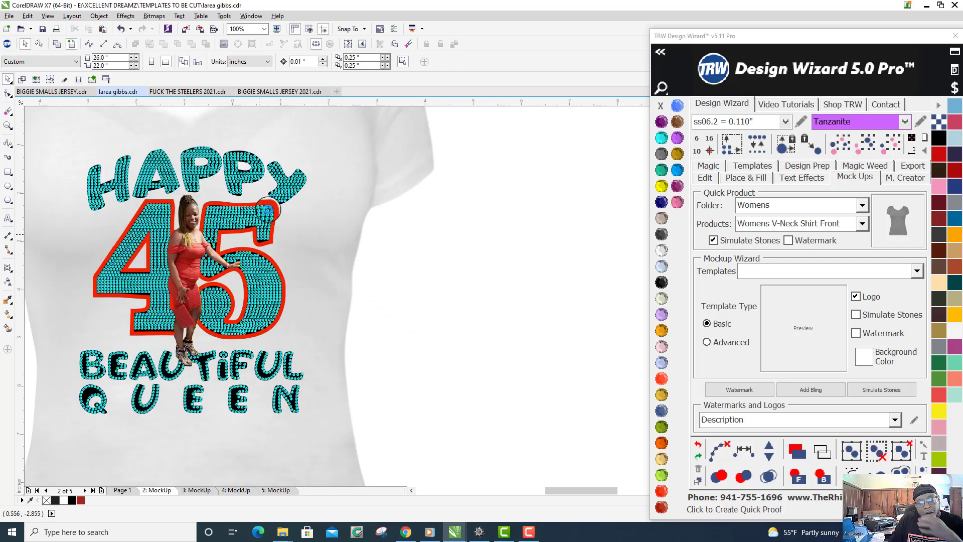
click(231, 185)
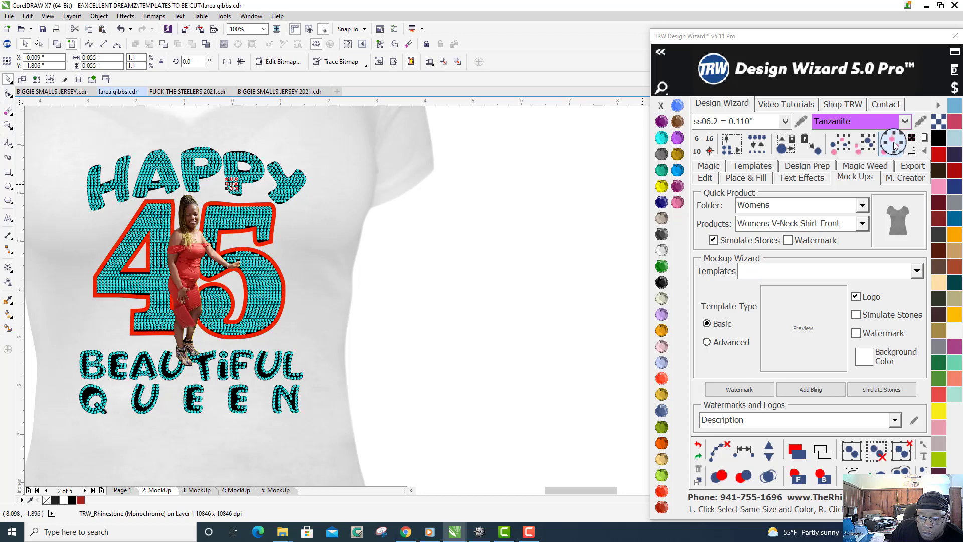
click(896, 145)
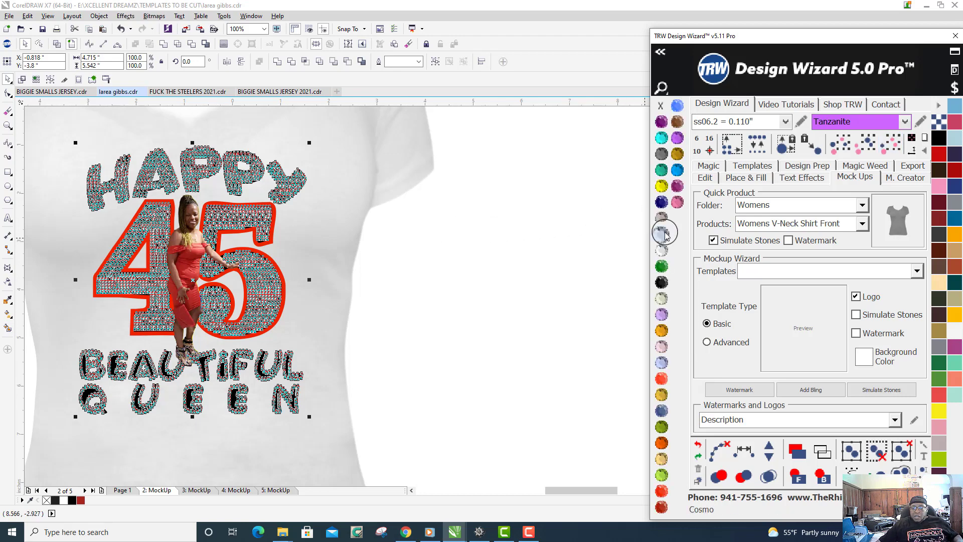
click(666, 235)
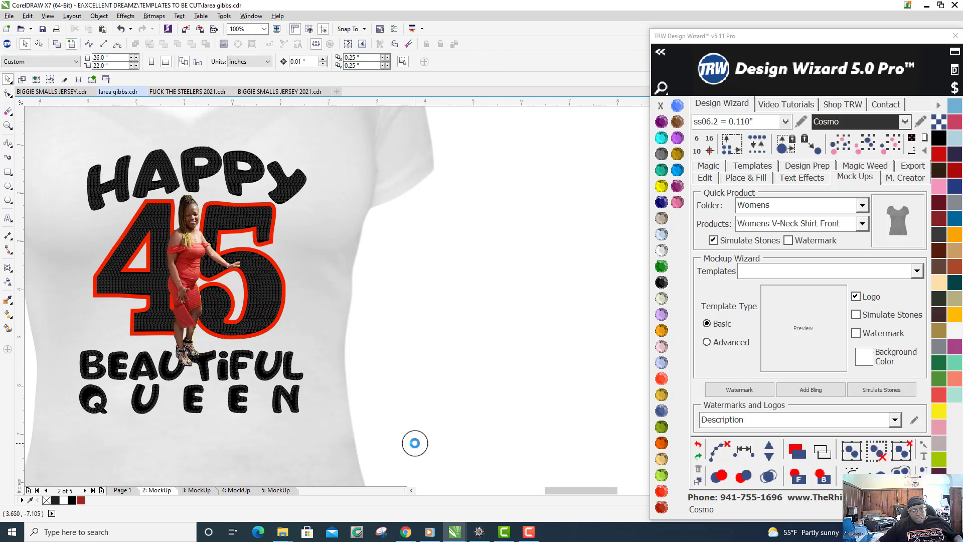
- Recolor the rhinestones of the word QUEEN to Red Siam
drag(415, 443, 41, 385)
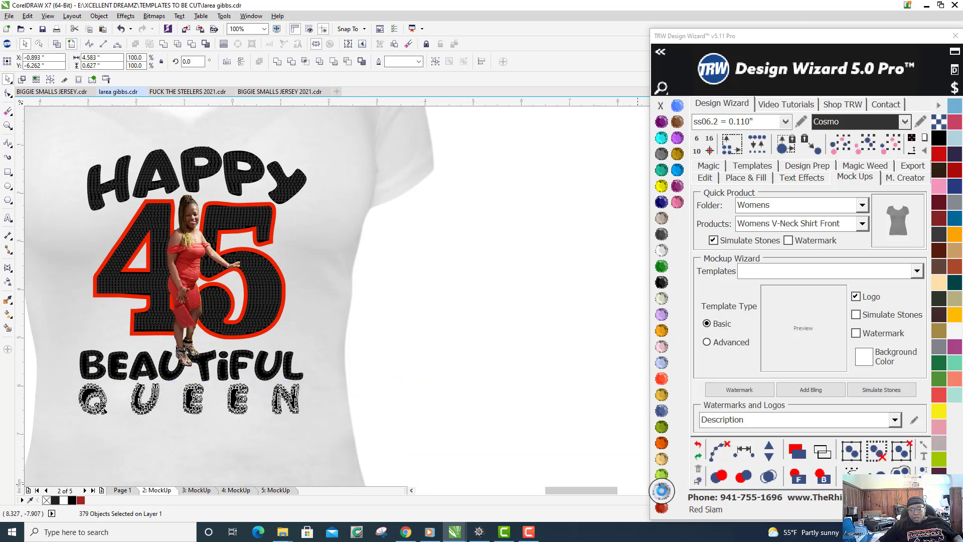
click(661, 491)
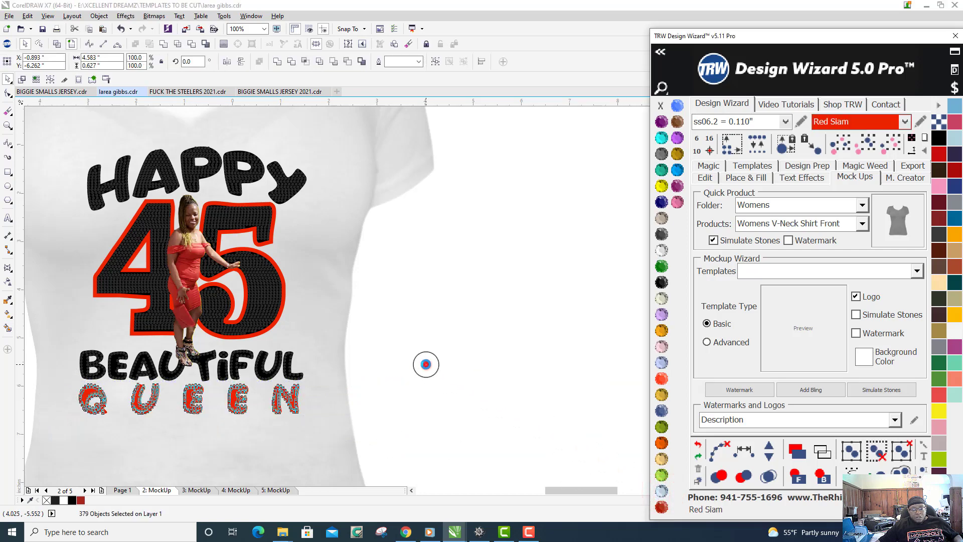
click(425, 364)
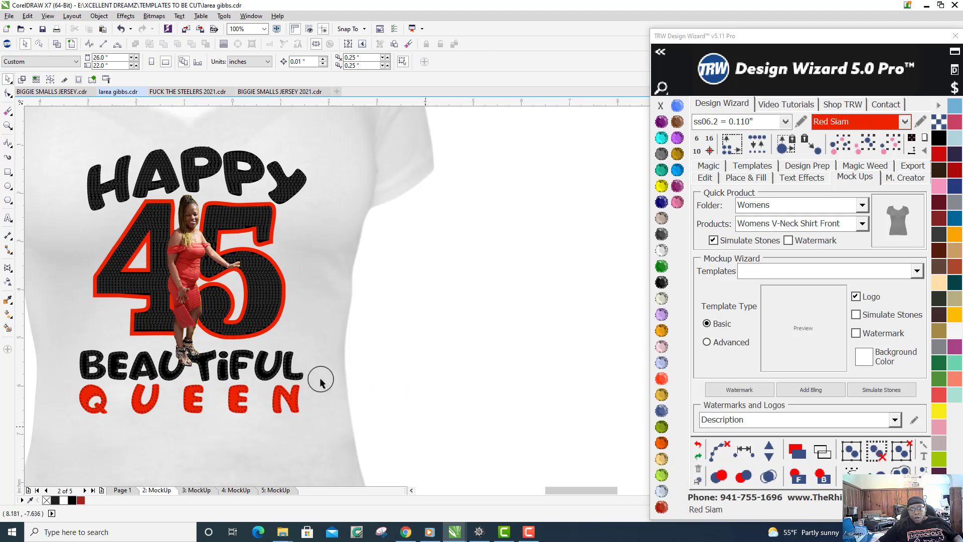
- Add a bling sparkle over the letters i and F of the word BEAUTIFUL
scroll(183, 397, up, 2)
scroll(184, 397, down, 1)
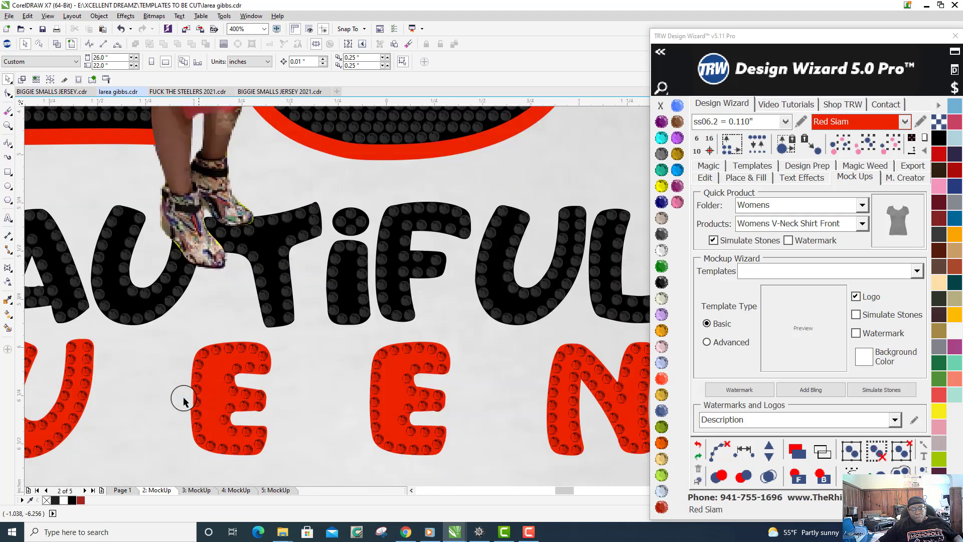
scroll(394, 355, down, 2)
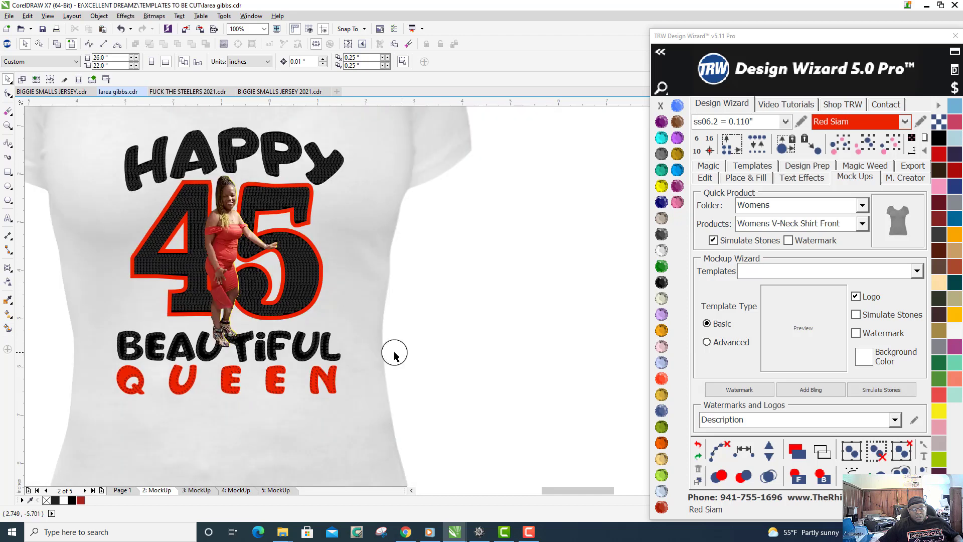
scroll(395, 355, down, 1)
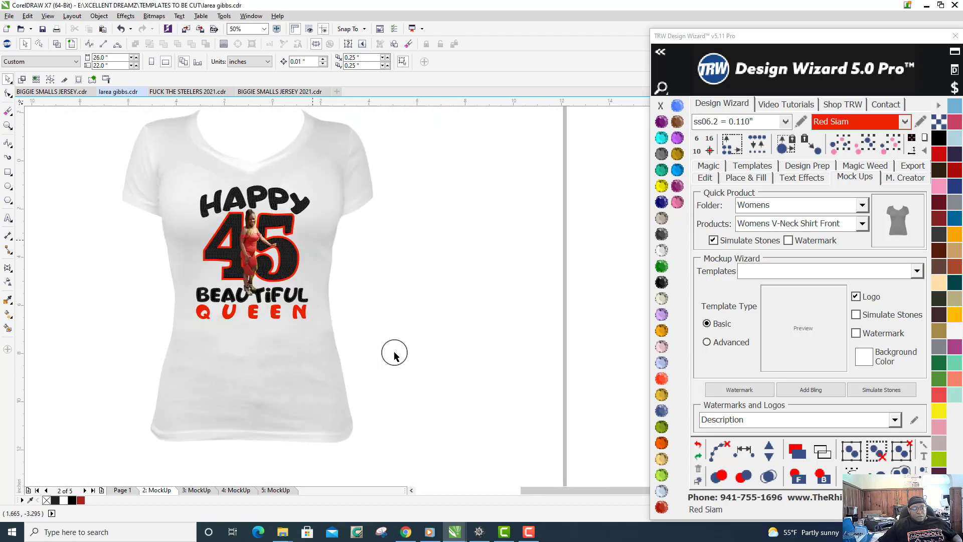
scroll(242, 385, up, 1)
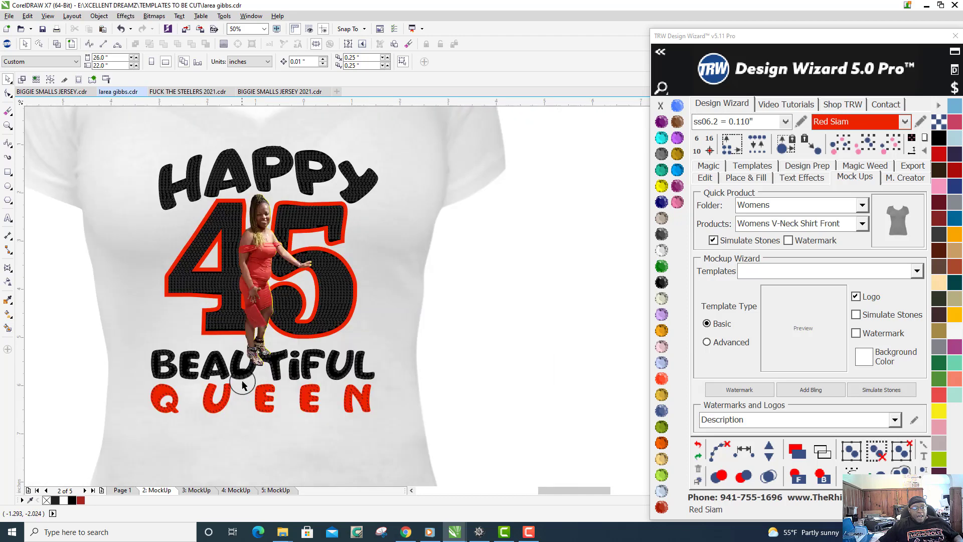
scroll(242, 384, up, 2)
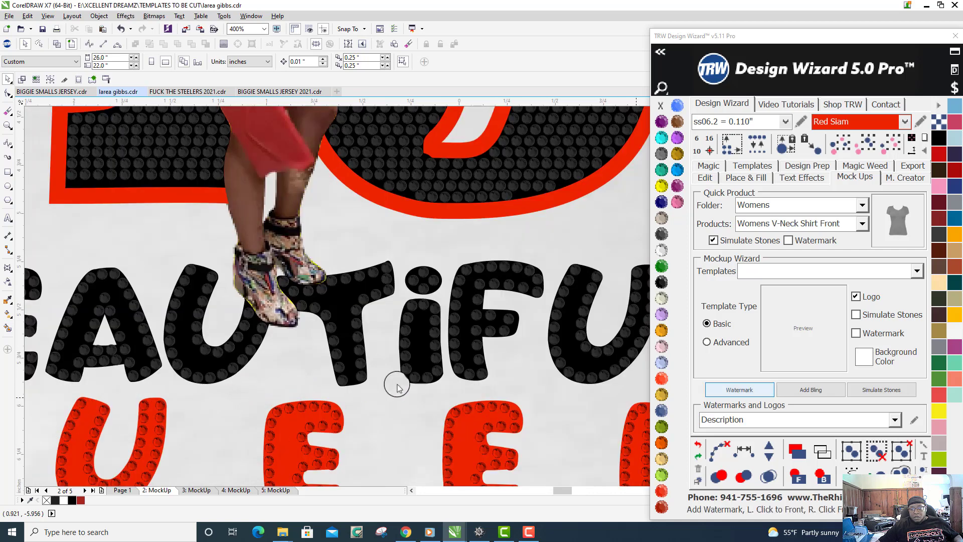
click(812, 390)
click(813, 392)
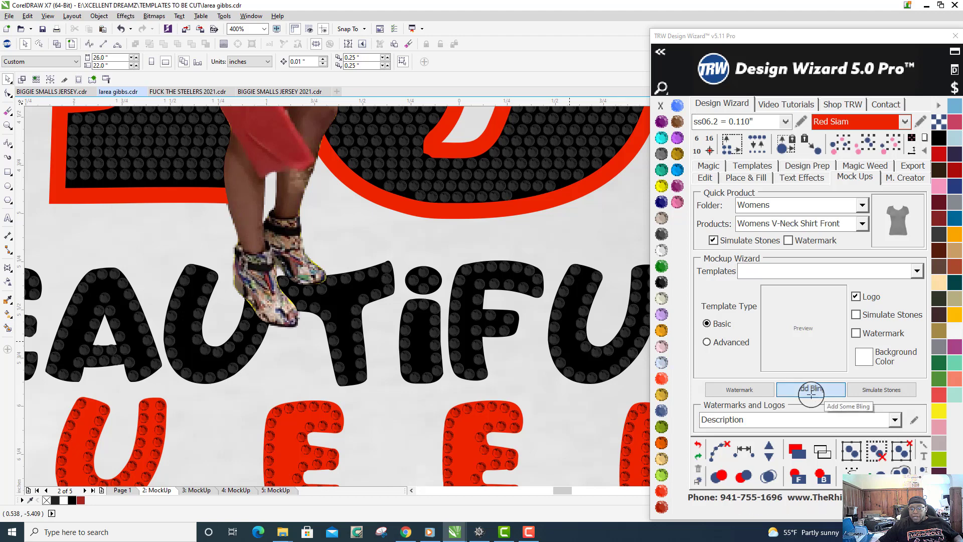
click(461, 270)
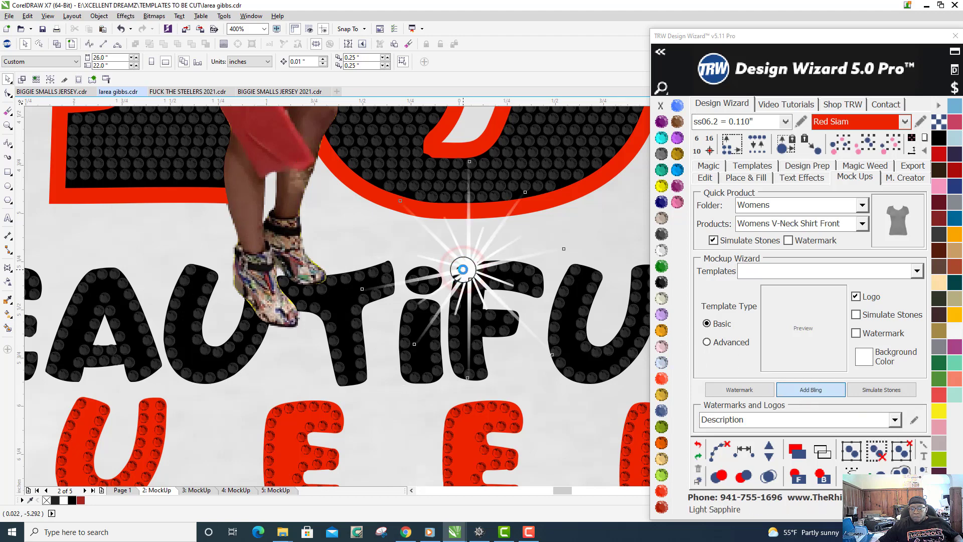
- Shrink the bling sparkle to about 0.21 inches and place it on the lower curve of the 5
click(830, 395)
click(838, 394)
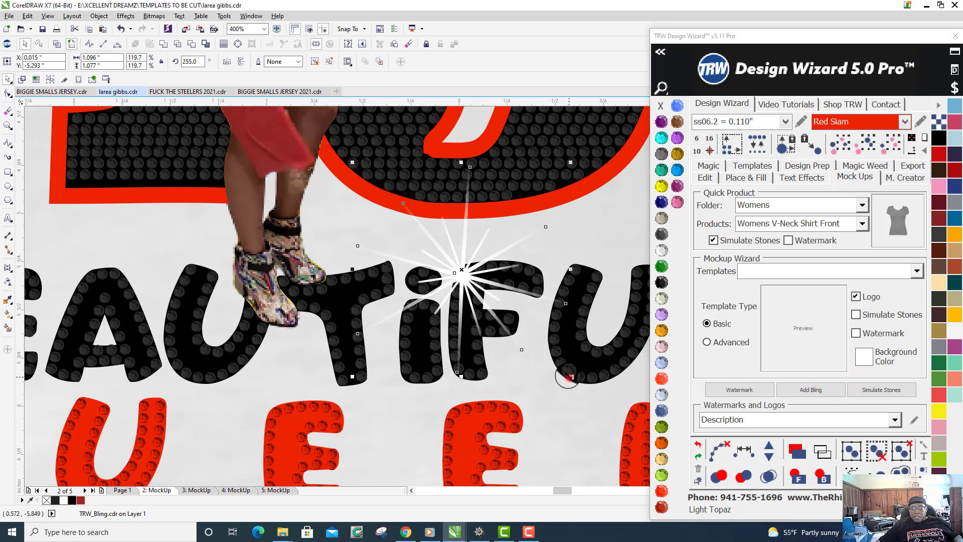
drag(569, 377, 395, 185)
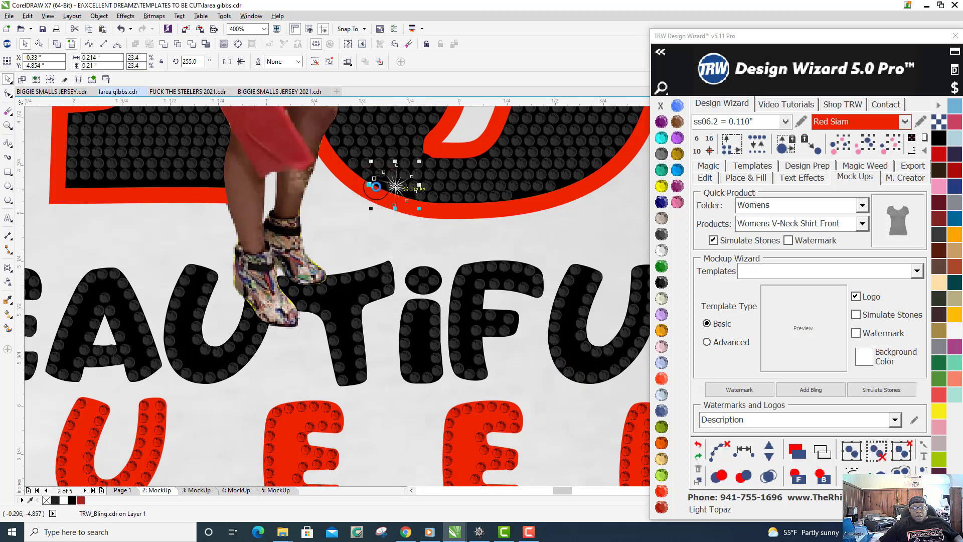
- Scatter copies of the small sparkle across the stones of the number 45 and the lettering below it
drag(395, 185, 602, 287)
key(space)
key(space)
key(space)
key(space)
key(space)
key(space)
key(space)
key(space)
key(space)
key(space)
key(space)
key(space)
key(space)
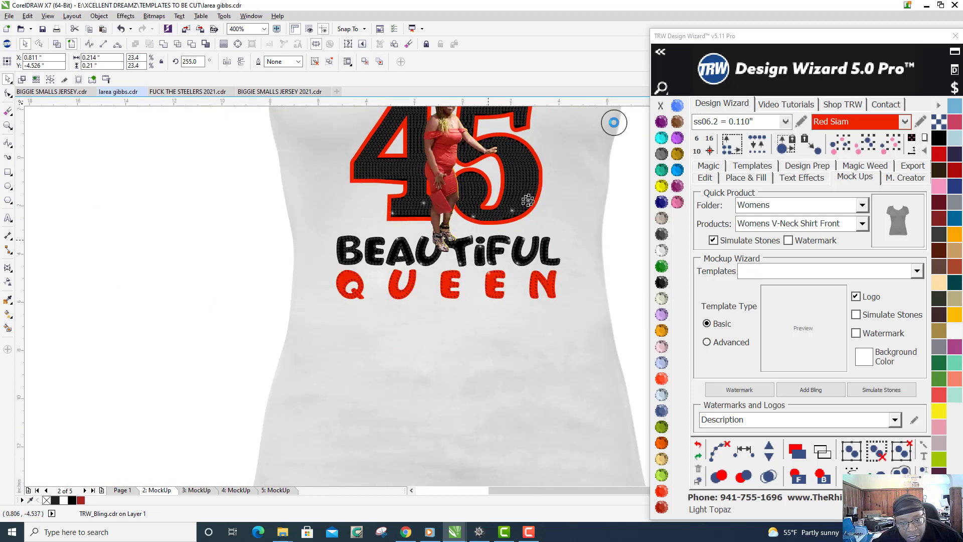
scroll(567, 190, up, 1)
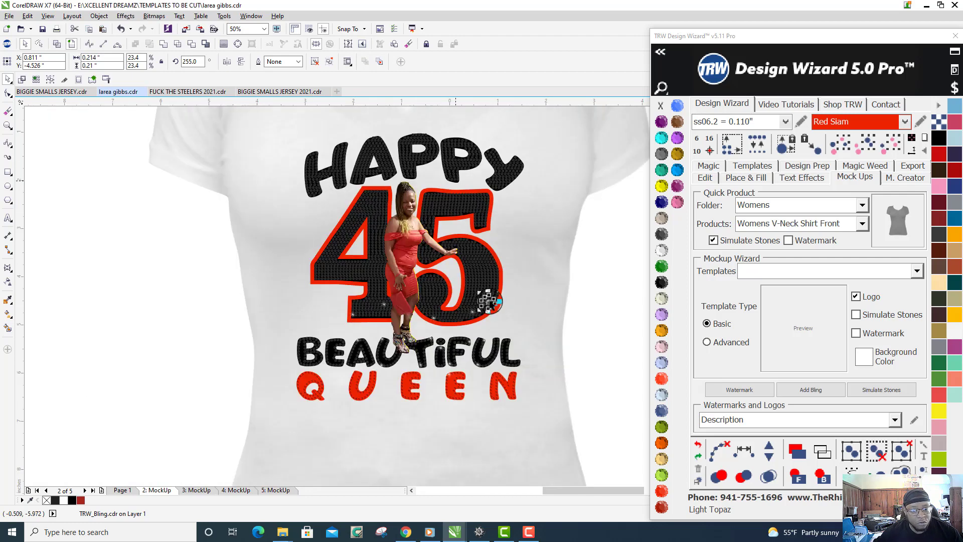
- Place copies of the small sparkle on the diagonal, upper stem and outer tip of the numeral 4
drag(487, 301, 346, 234)
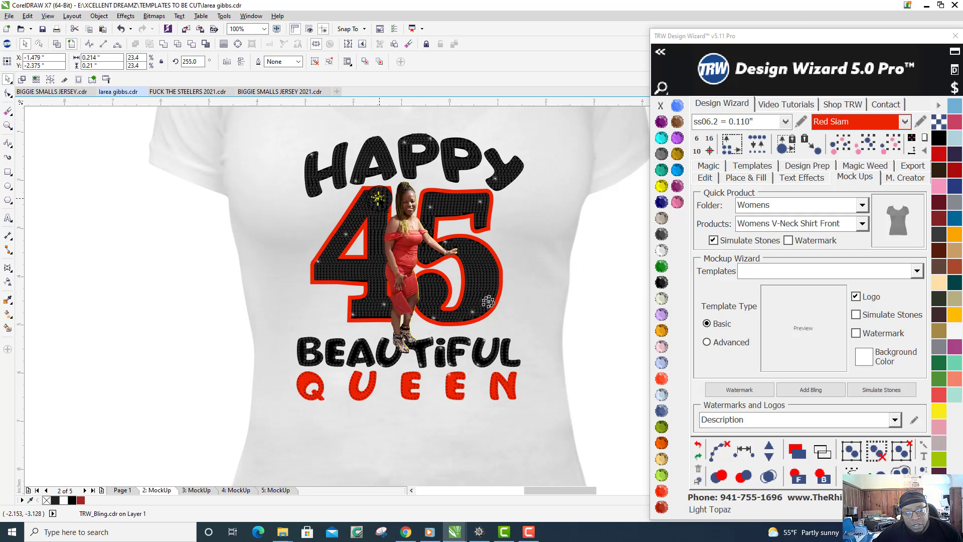
drag(377, 199, 330, 273)
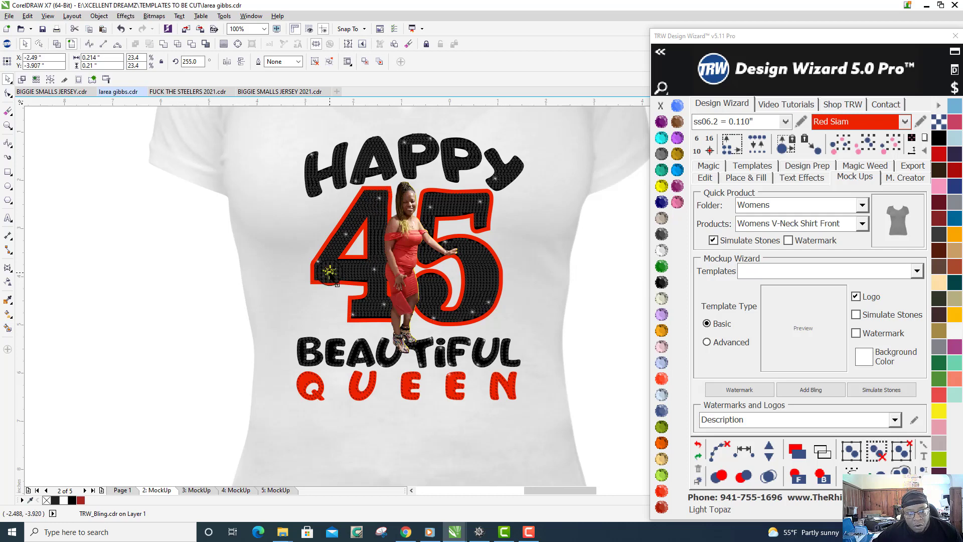
click(300, 336)
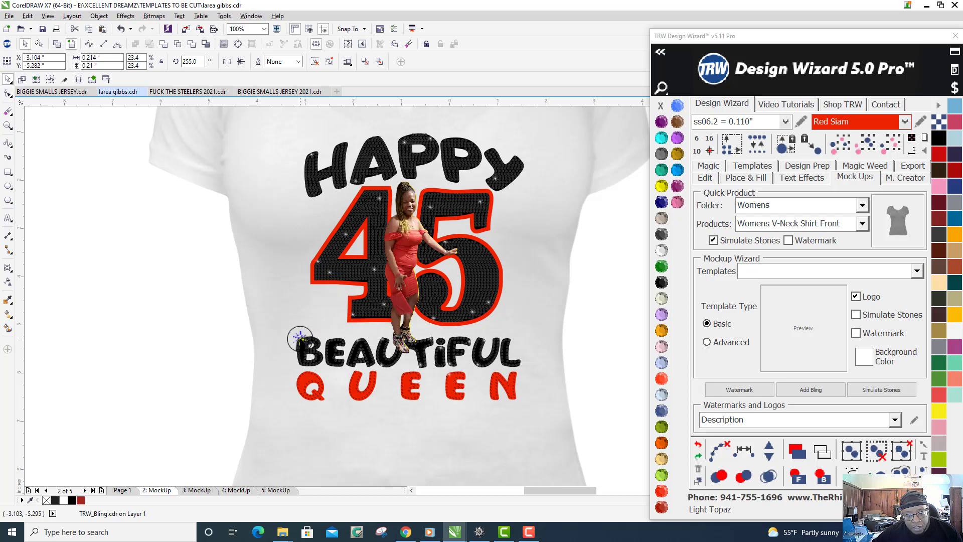
- Scatter copies of the small sparkle over QUEEN and the letters of the arched word HAPPY
drag(300, 337, 446, 160)
right_click(455, 197)
key(space)
key(space)
drag(446, 160, 311, 183)
key(space)
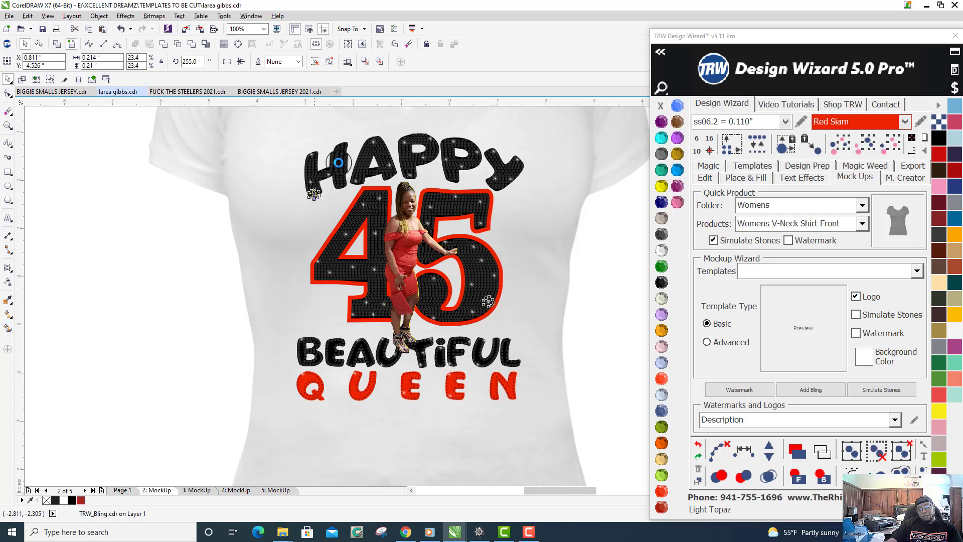
click(410, 159)
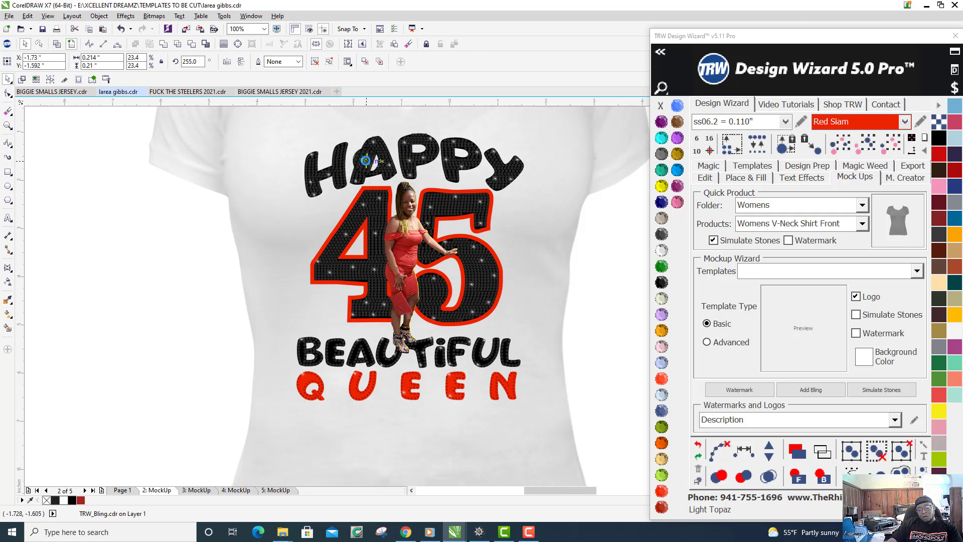
- Add further sparkle copies to the letter A of HAPPY and the upper stem of the 4, and deselect everything
drag(366, 161, 366, 216)
right_click(431, 293)
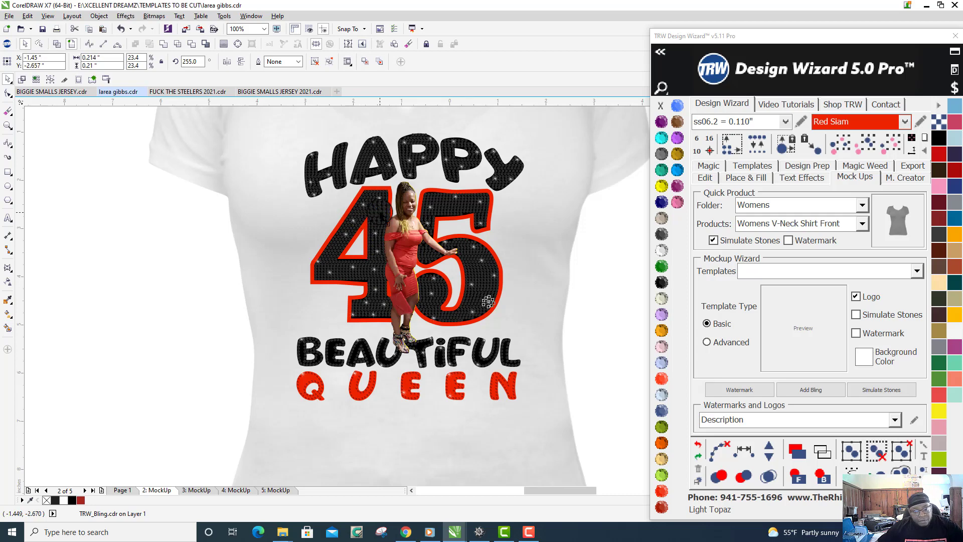
right_click(380, 212)
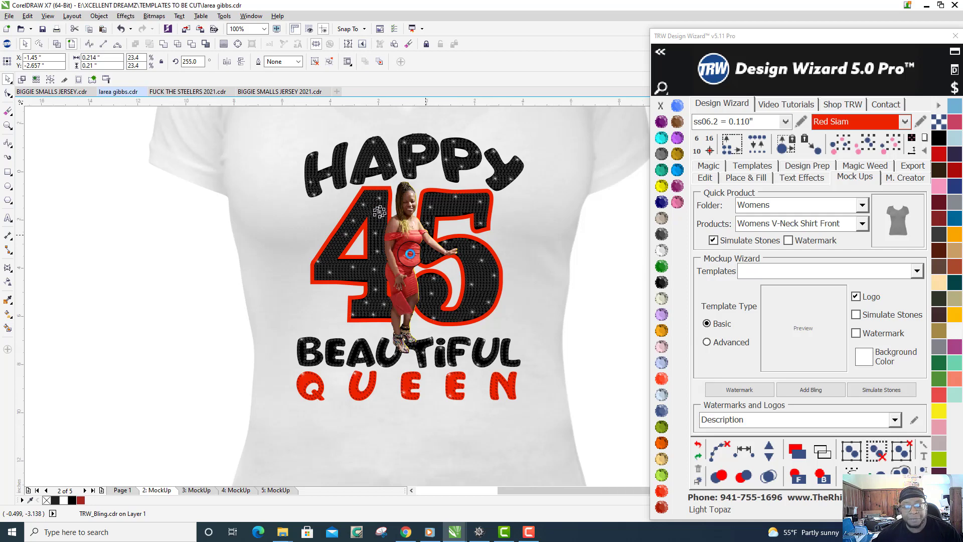
scroll(410, 254, down, 2)
click(535, 236)
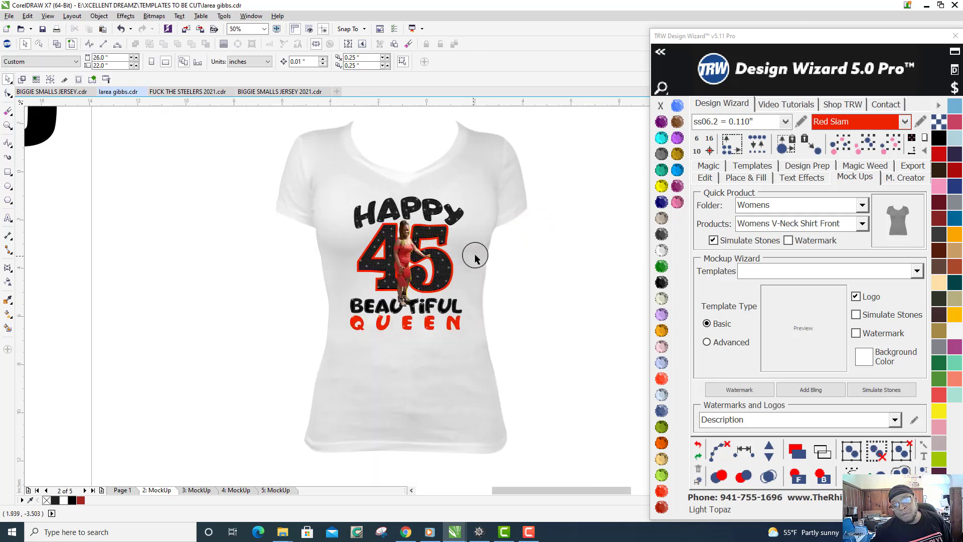
- Review the finished sparkle mock-up and compare it with the earlier shirt versions on the other MockUp pages
scroll(455, 301, up, 2)
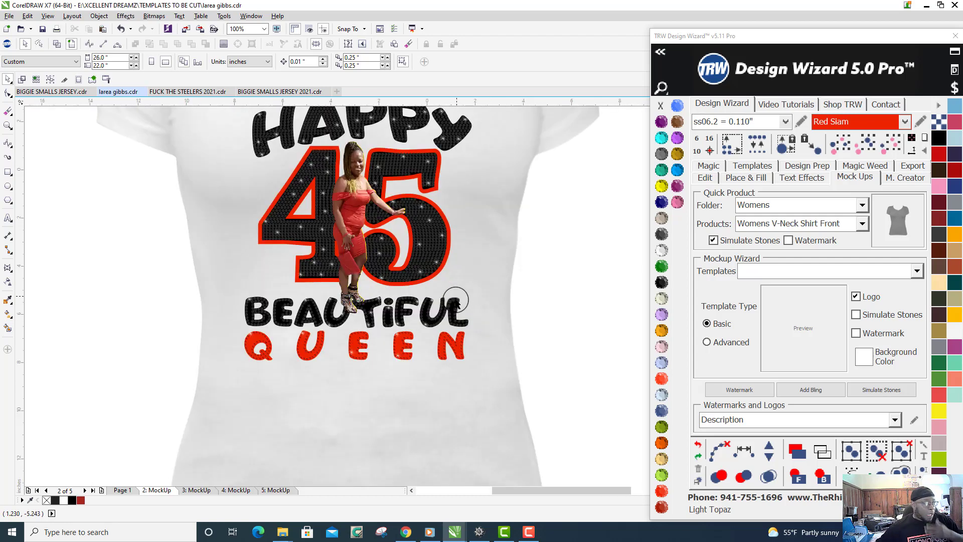
scroll(455, 300, down, 2)
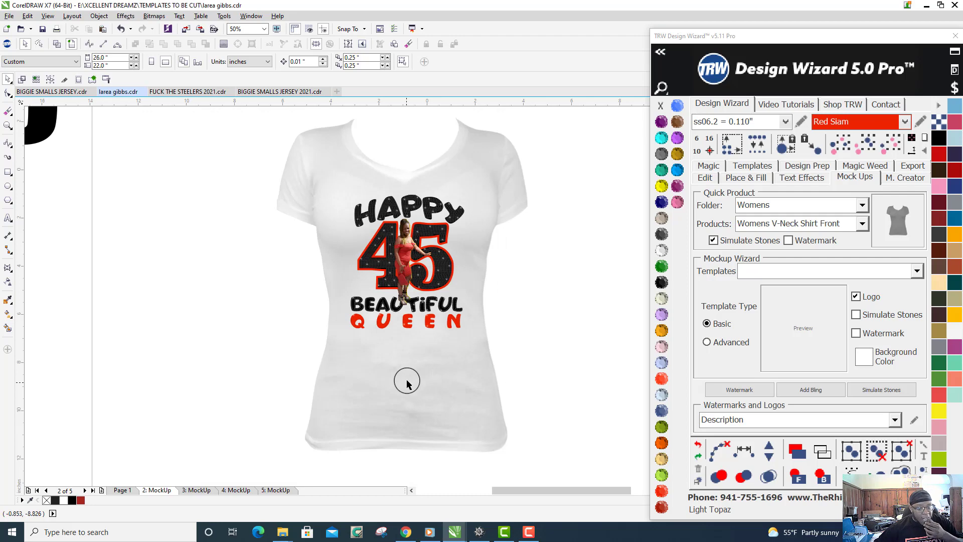
scroll(408, 384, down, 2)
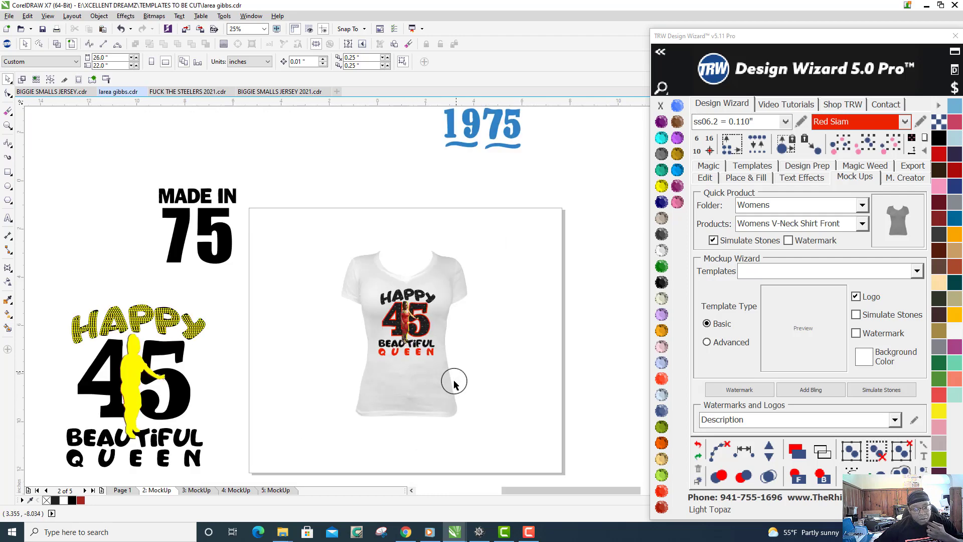
scroll(454, 382, up, 2)
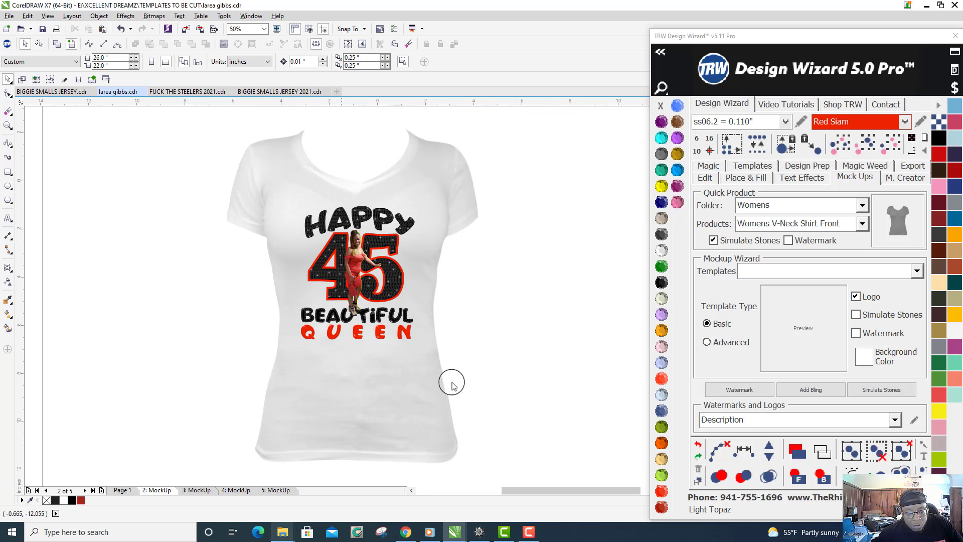
click(196, 490)
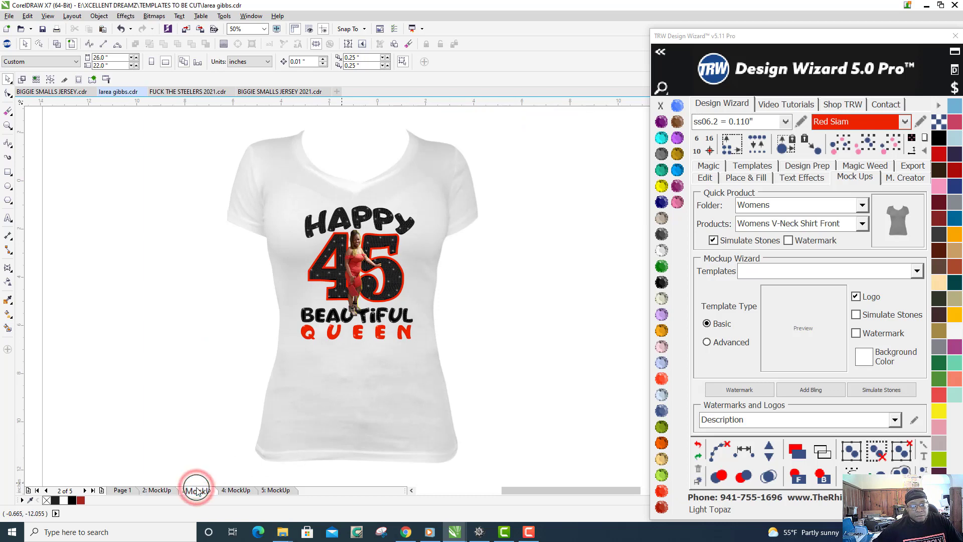
click(232, 490)
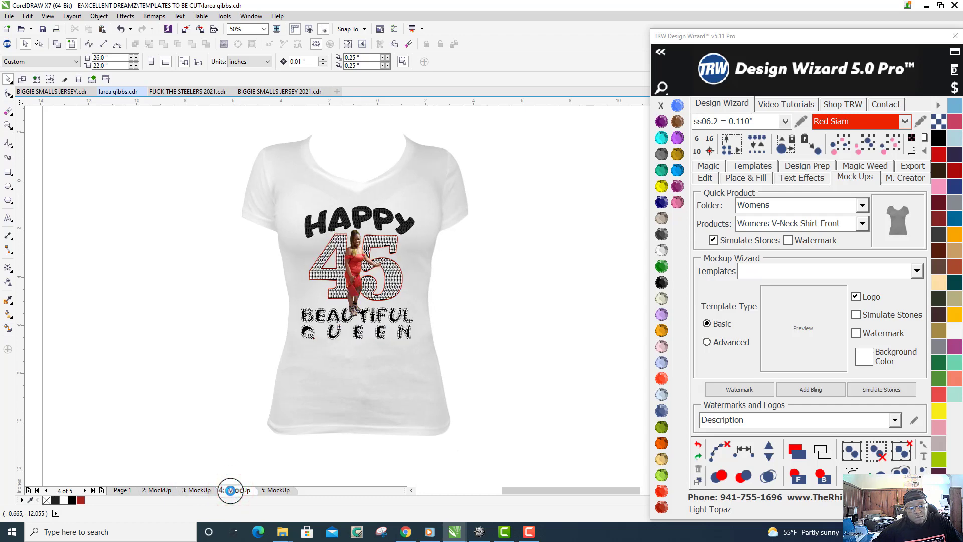
click(275, 490)
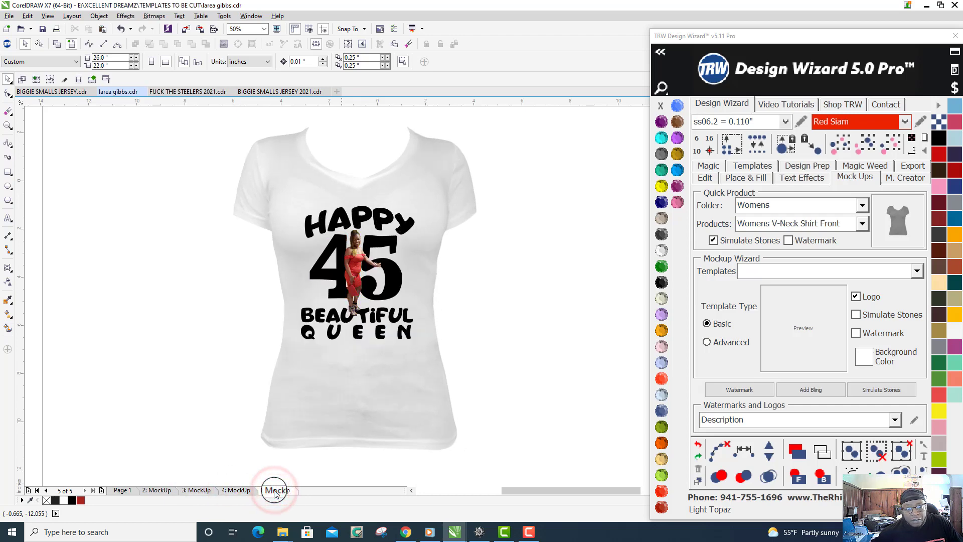
scroll(372, 224, up, 3)
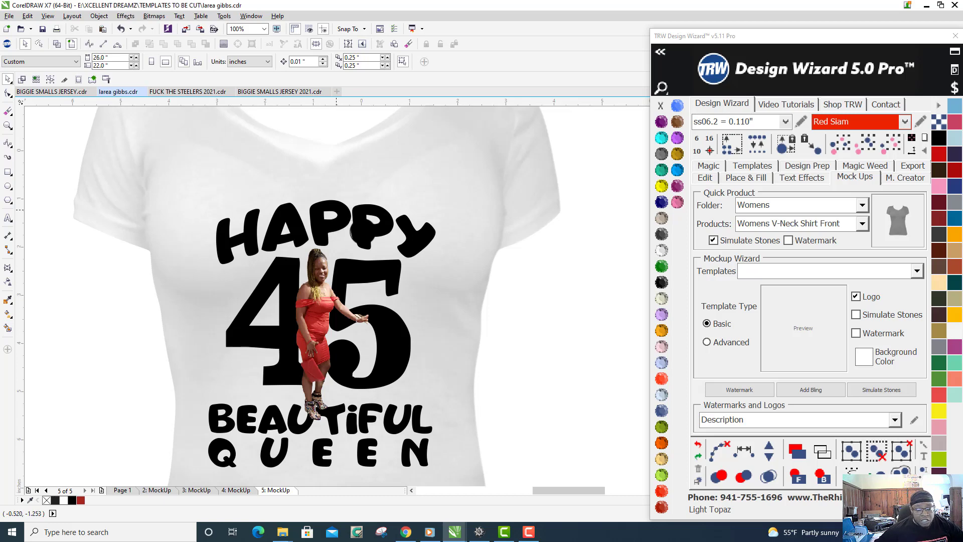
scroll(448, 240, down, 1)
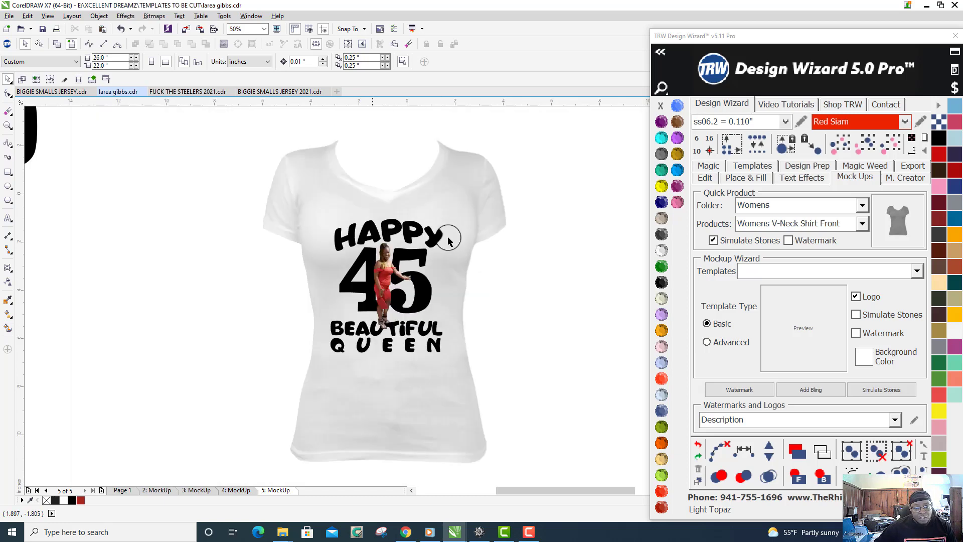
scroll(407, 329, up, 1)
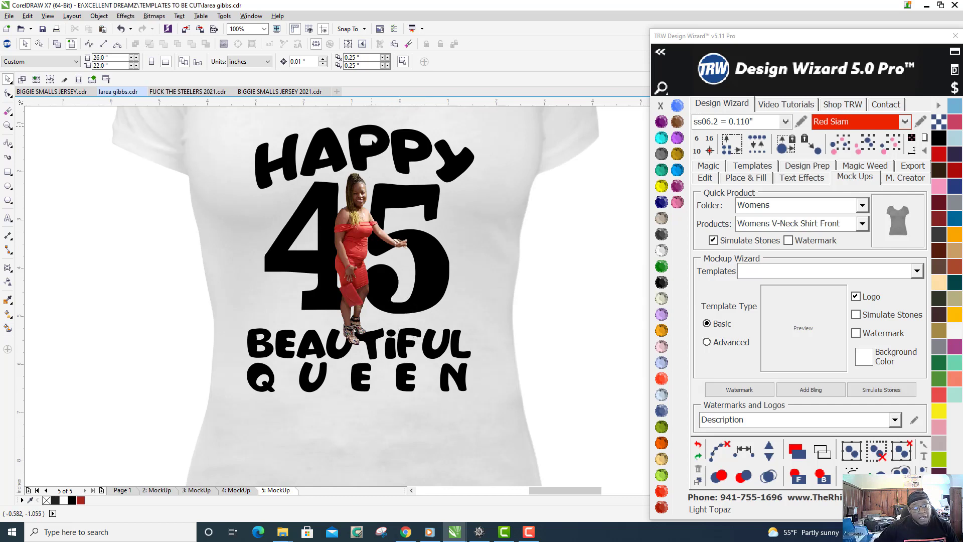
click(191, 490)
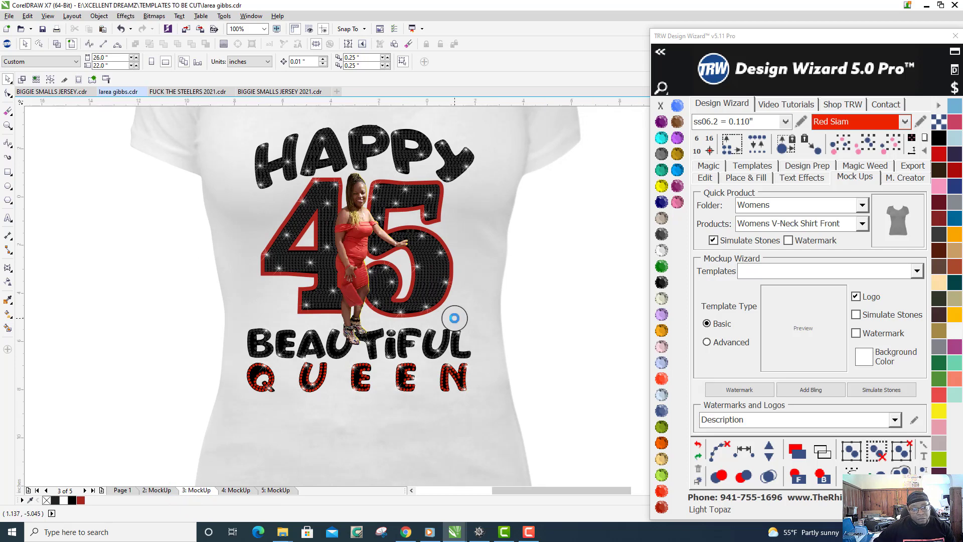
scroll(455, 319, down, 2)
scroll(454, 318, down, 1)
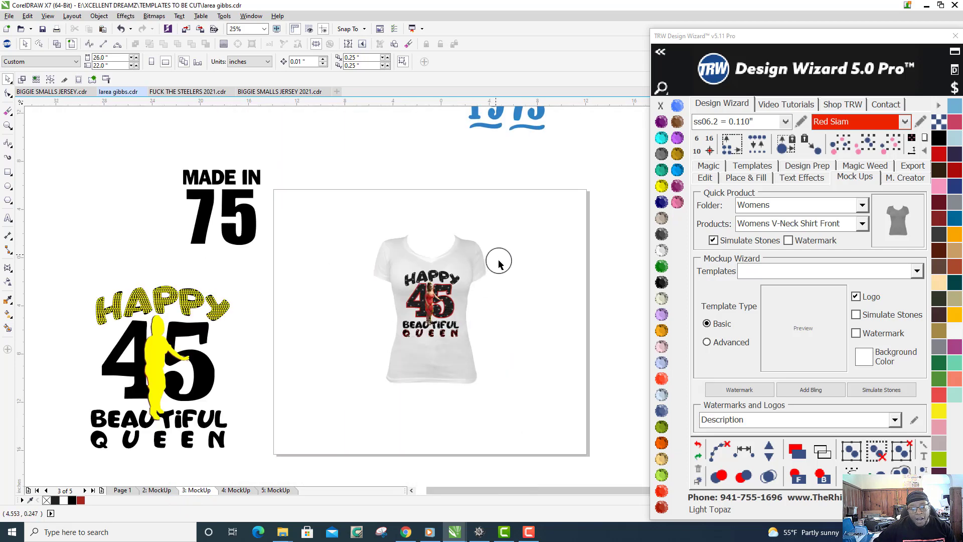
scroll(498, 263, up, 1)
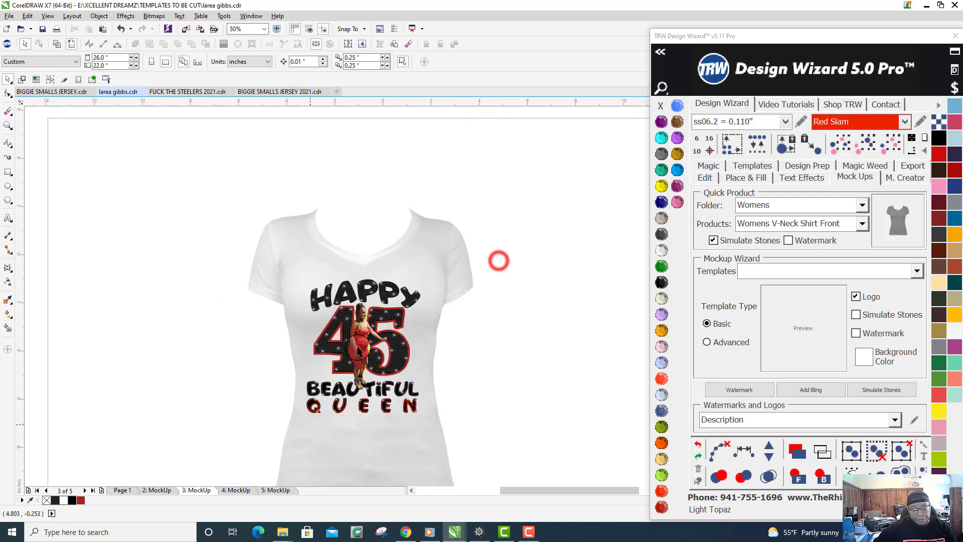
- Generate a Vinyl Overcut and Stone 2+ Cut template on a new page from the HAPPY 45 BEAUTIFUL QUEEN design on Page 1
click(123, 490)
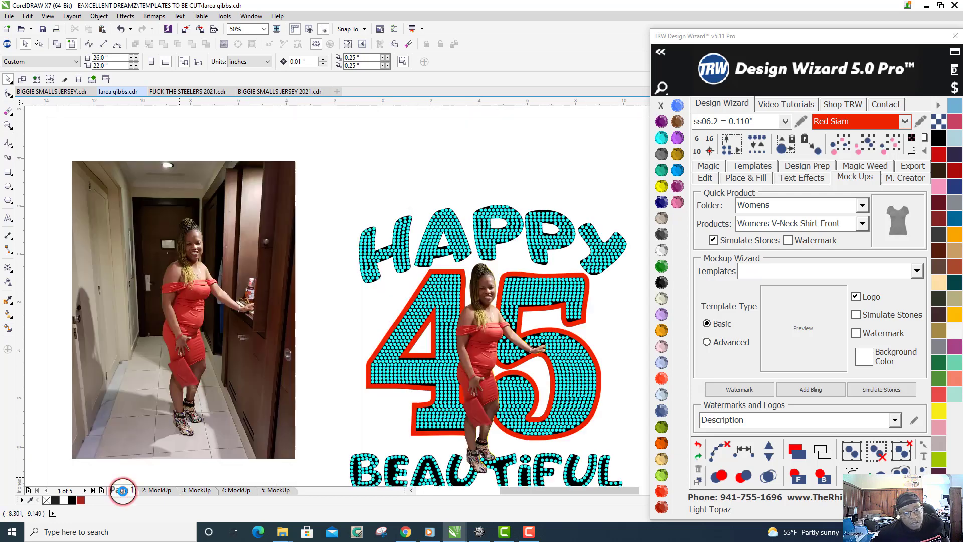
scroll(134, 454, down, 1)
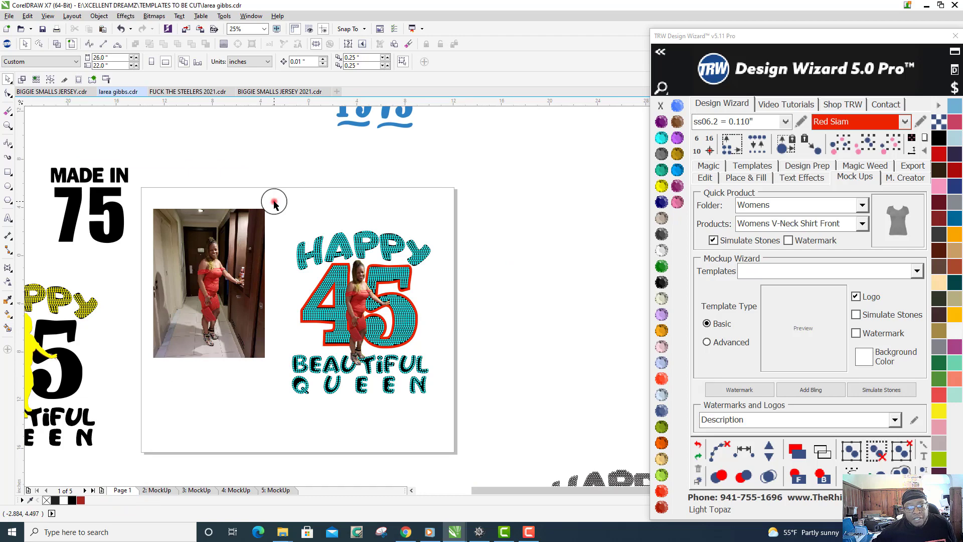
drag(273, 200, 464, 411)
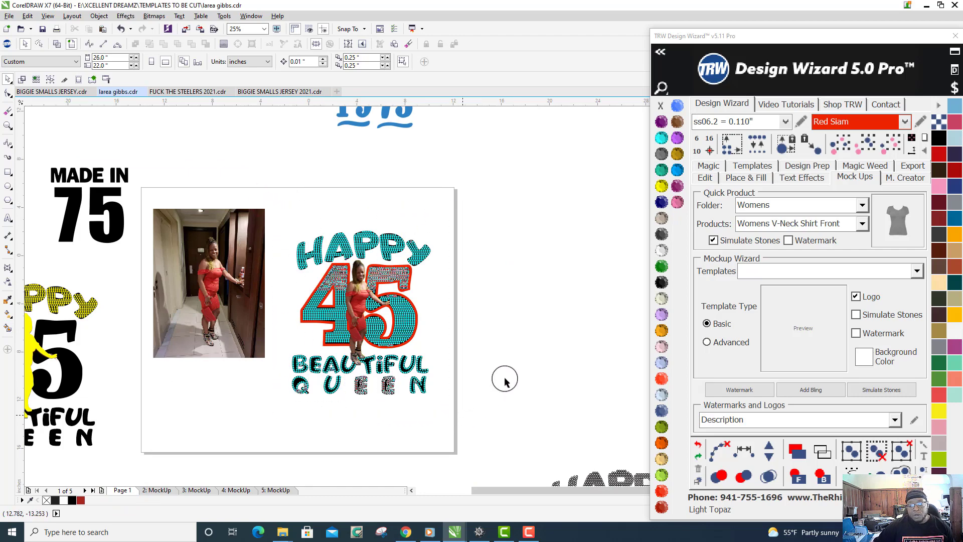
click(746, 167)
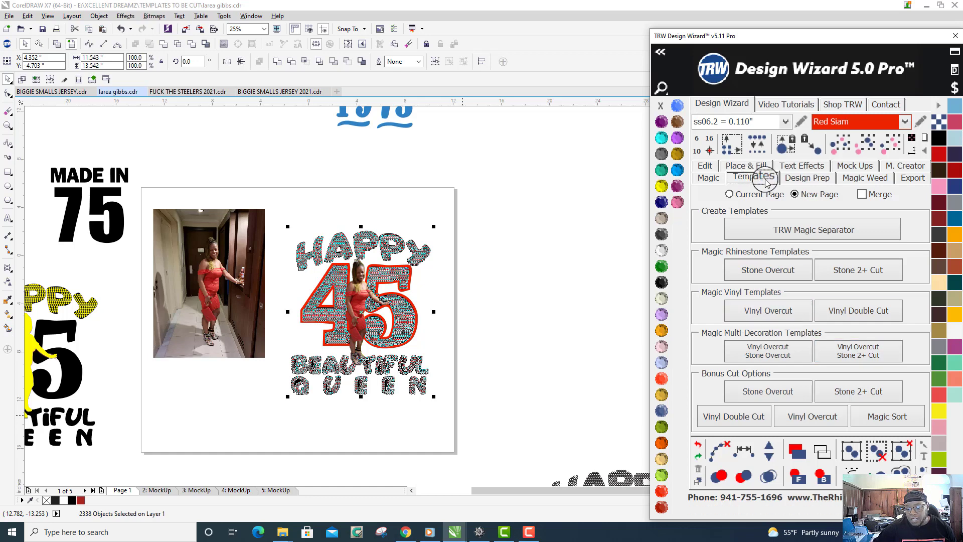
click(869, 362)
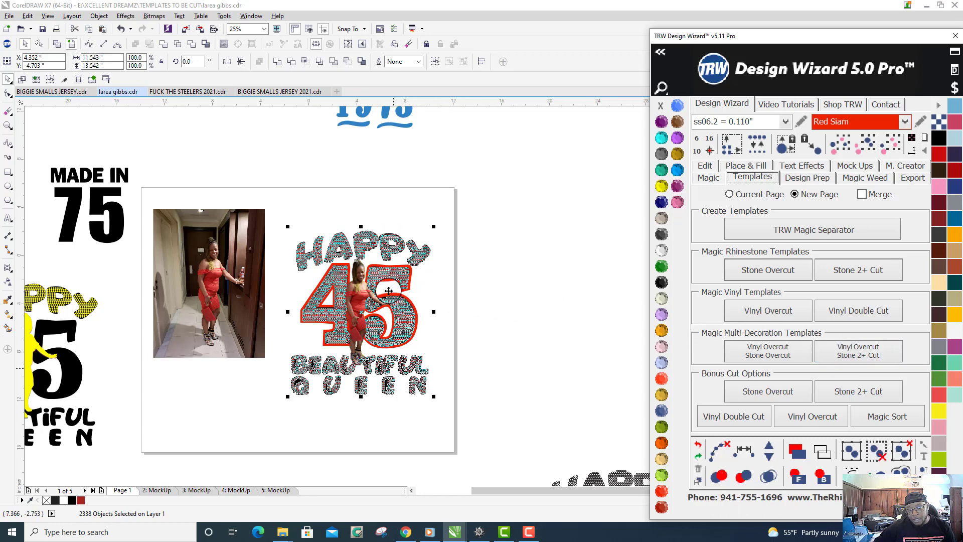
click(865, 354)
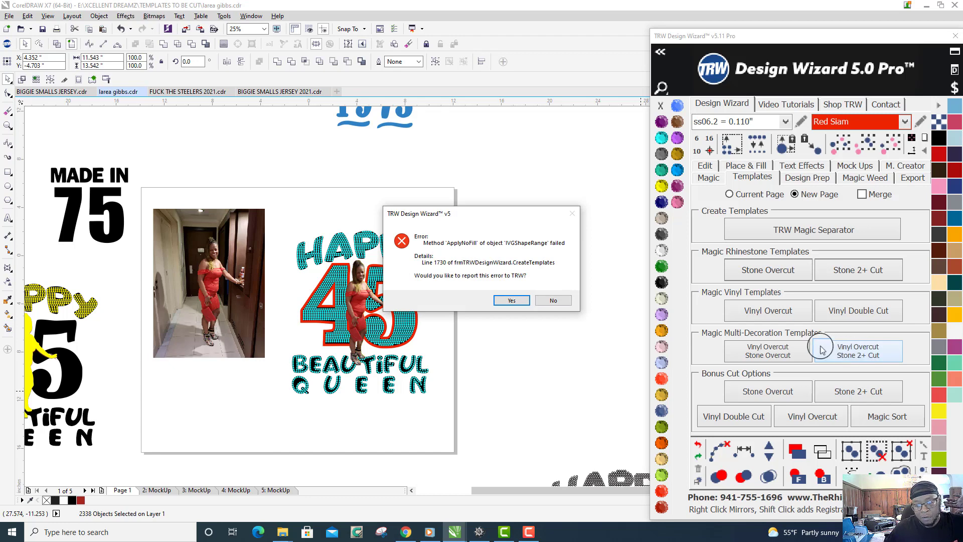
click(553, 303)
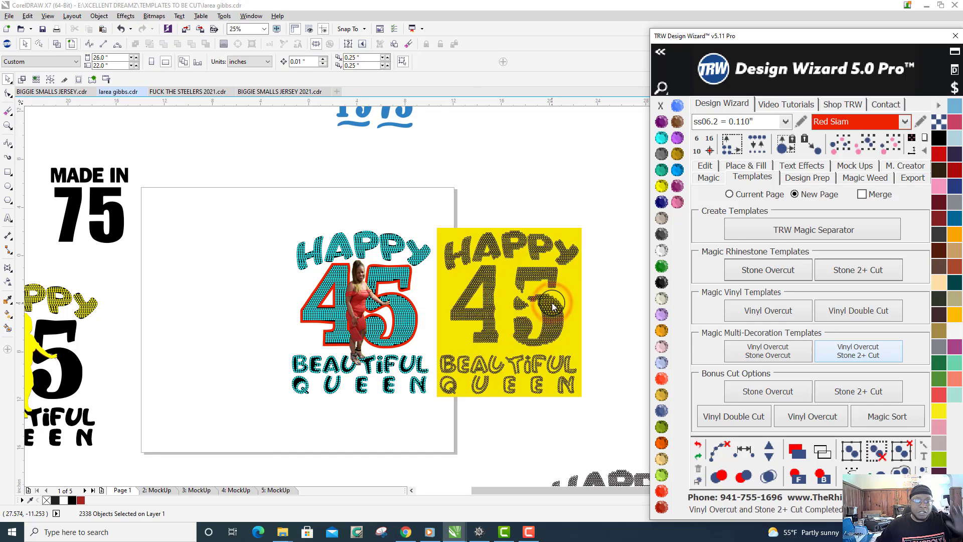
- Delete the stray woman's silhouette outline and its yellow block beside the generated template
scroll(460, 304, down, 2)
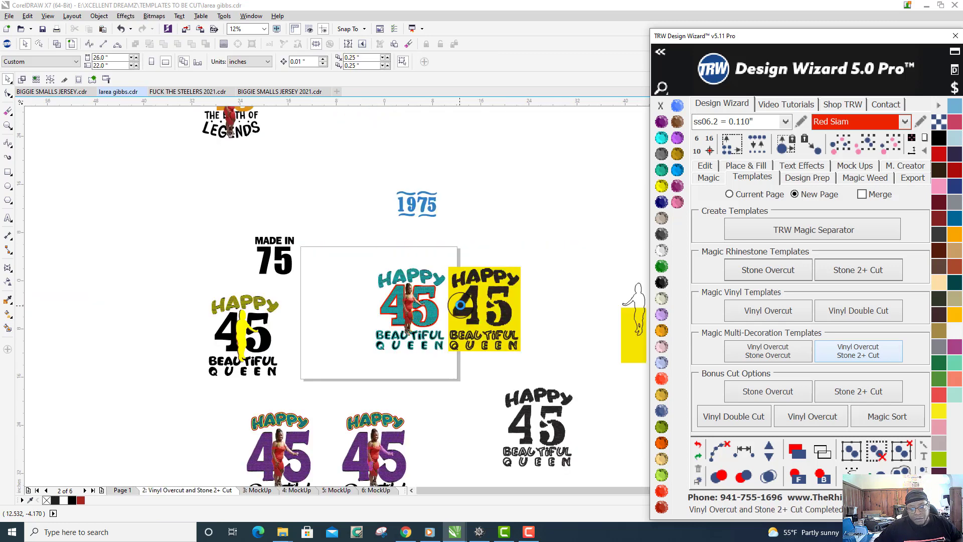
scroll(460, 304, down, 1)
scroll(531, 322, up, 1)
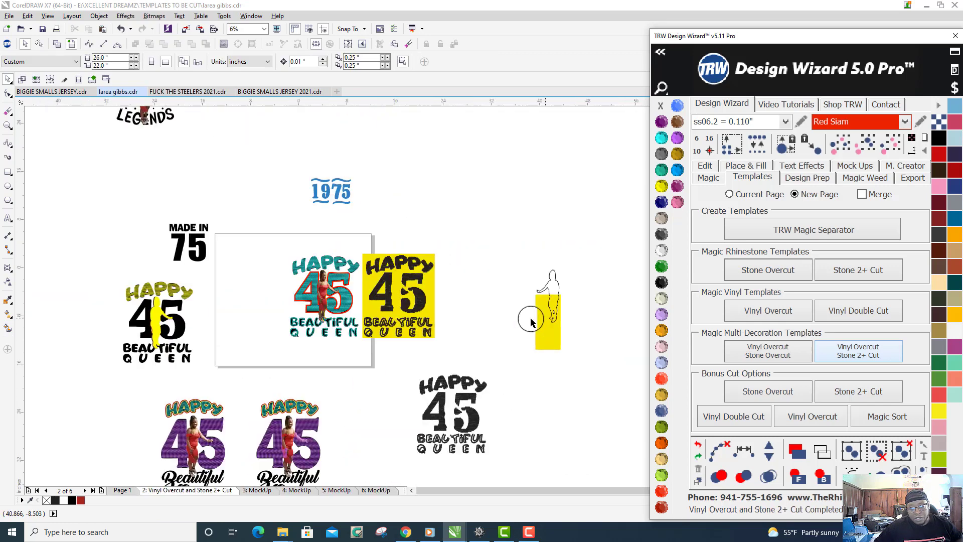
scroll(532, 322, up, 2)
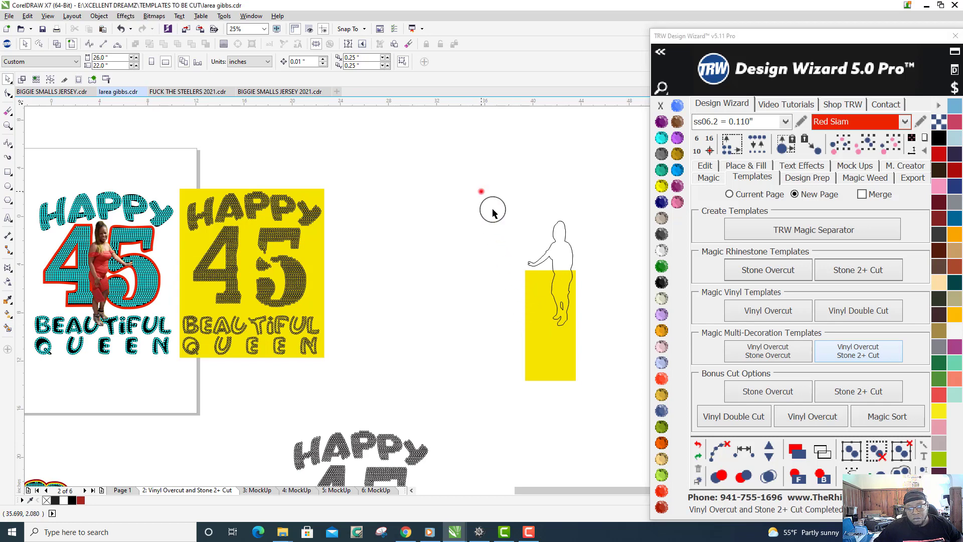
drag(482, 191, 634, 434)
key(Delete)
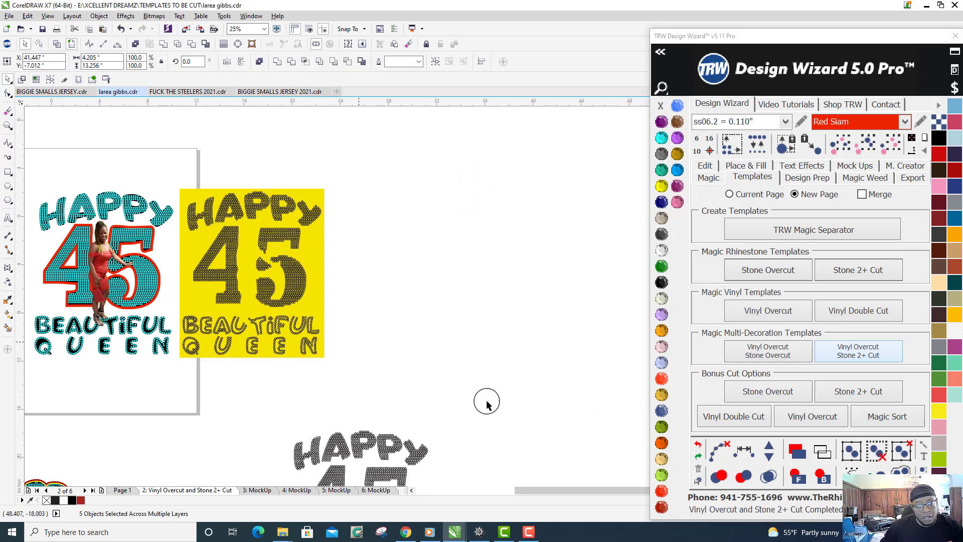
- Examine the generated template and the red outline behind the rhinestone 45 up close
scroll(107, 317, up, 1)
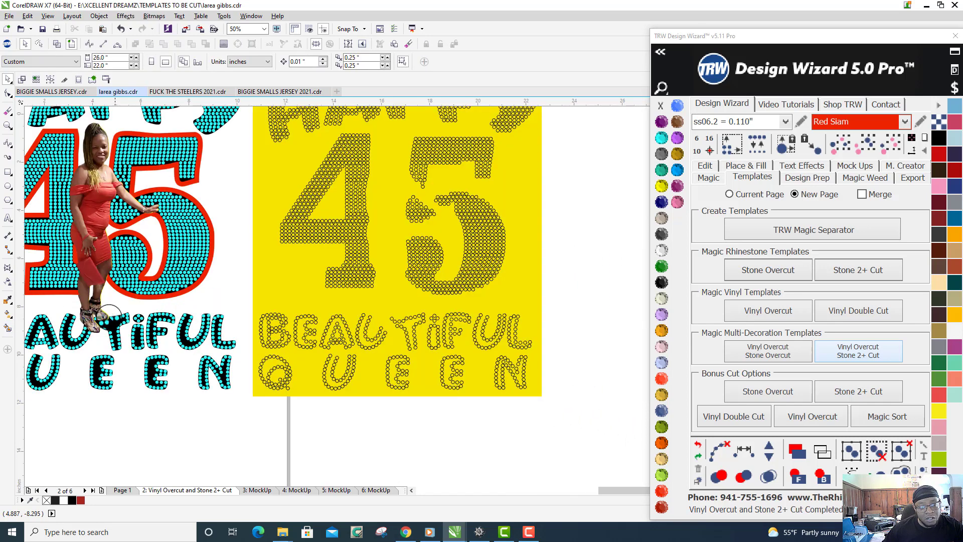
scroll(286, 191, down, 2)
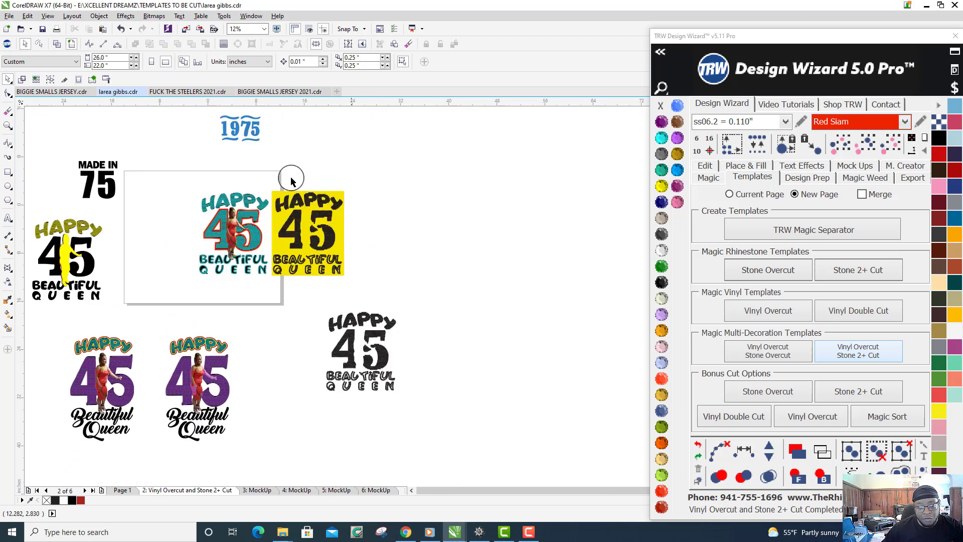
scroll(235, 230, up, 3)
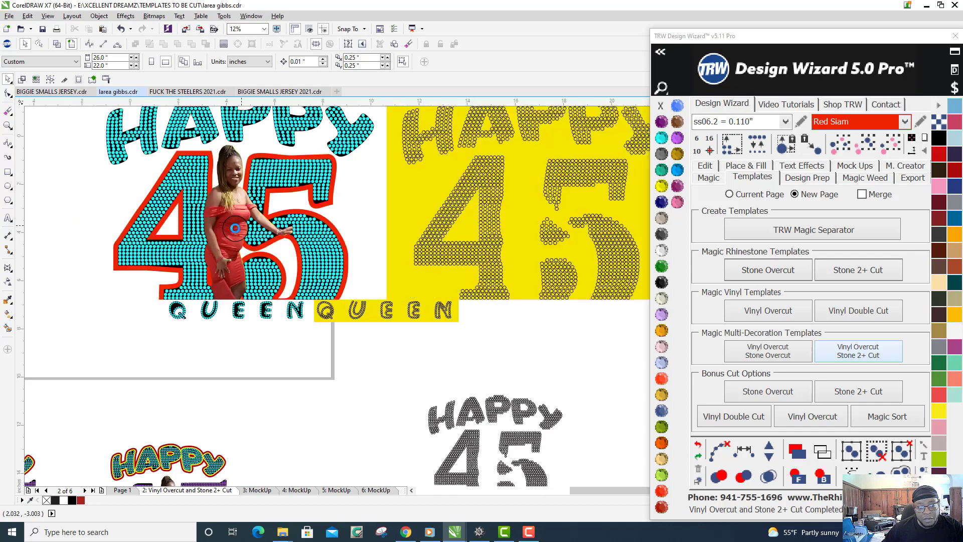
click(116, 178)
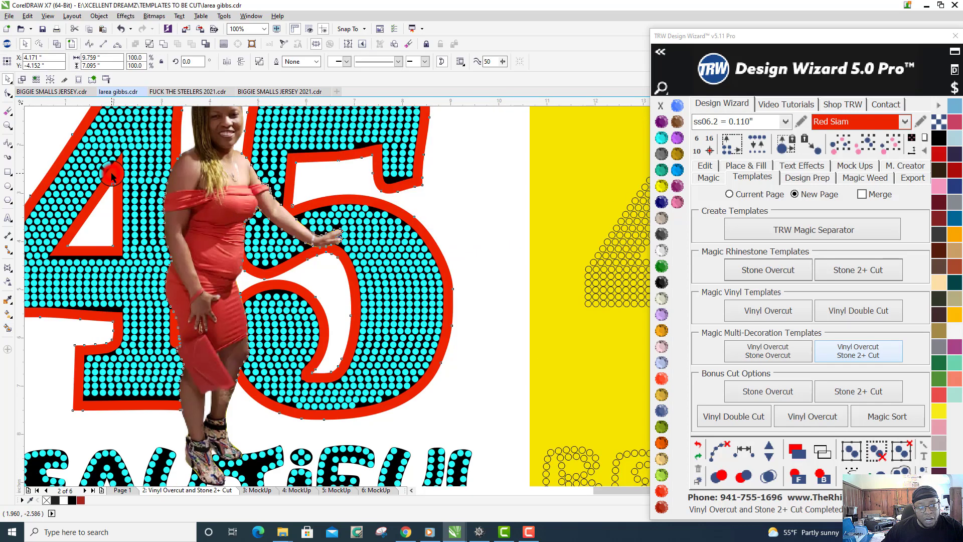
scroll(121, 181, down, 4)
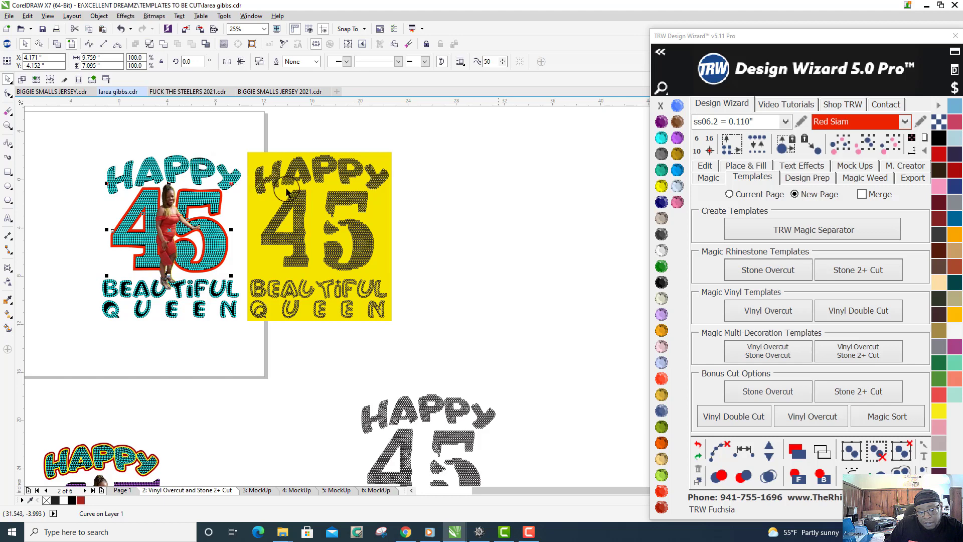
click(516, 262)
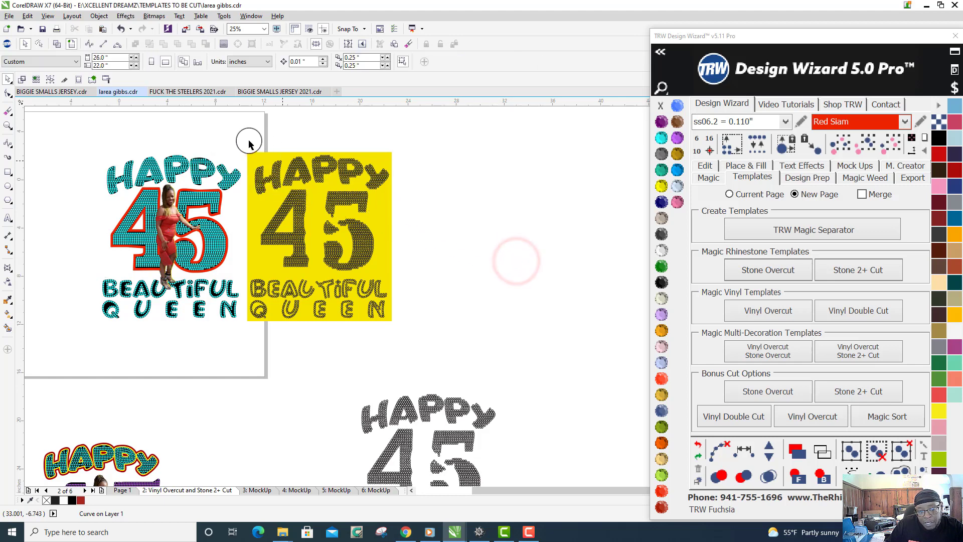
- Move all the stone circles about 21.5 inches to the right, off the yellow vinyl block into empty space, and deselect them
drag(249, 141, 389, 355)
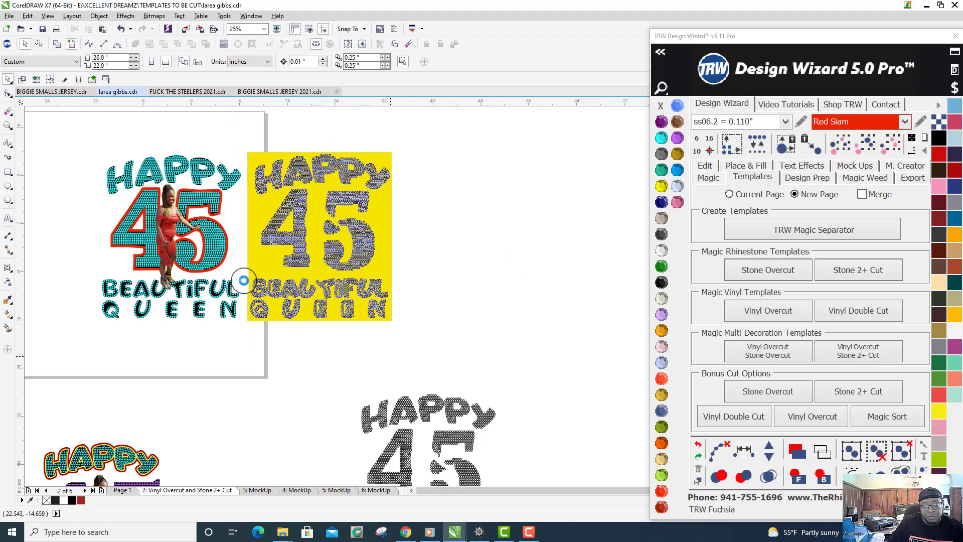
scroll(243, 278, down, 2)
click(275, 262)
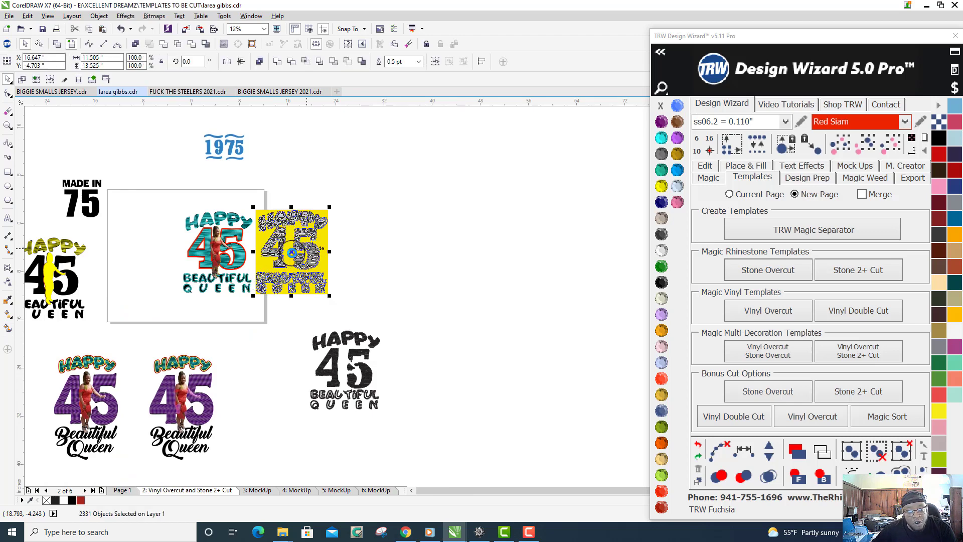
drag(292, 253, 423, 252)
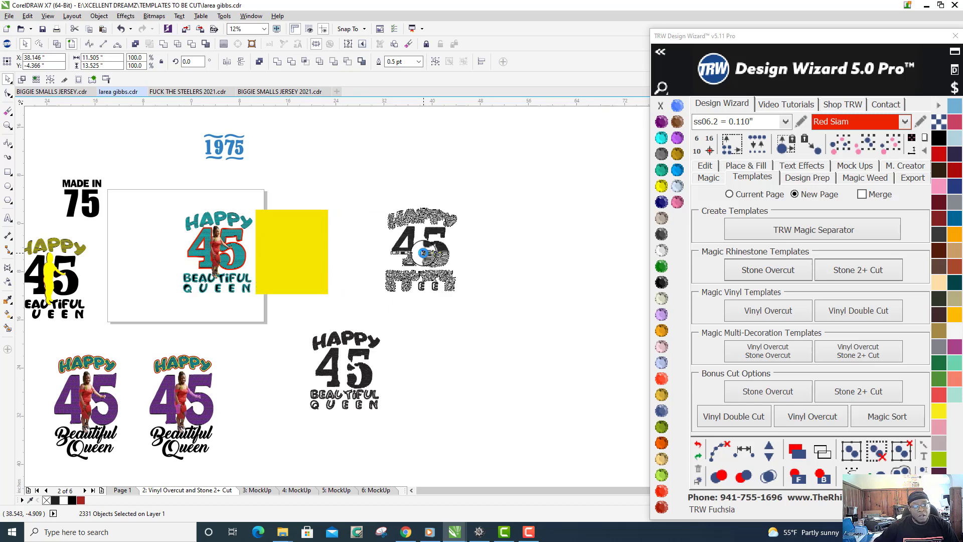
scroll(423, 252, up, 1)
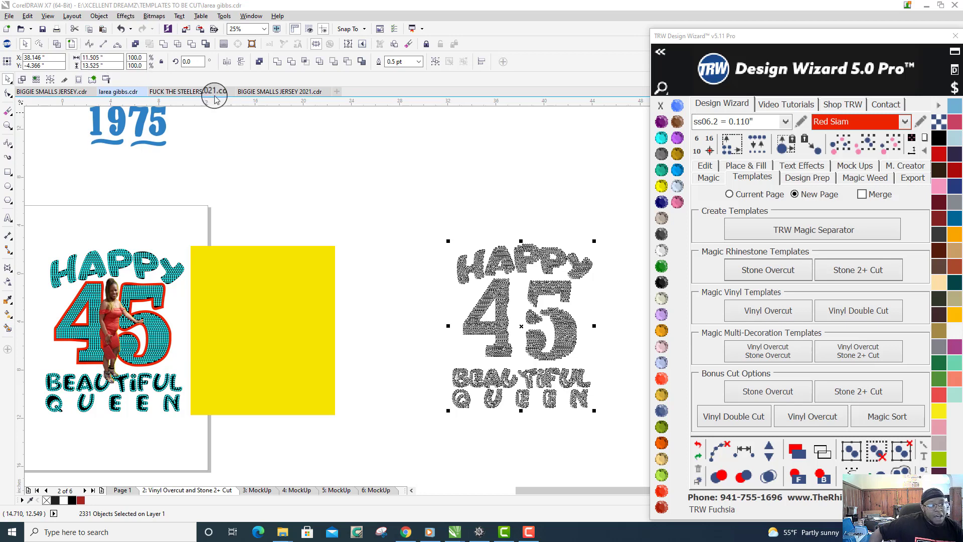
click(493, 186)
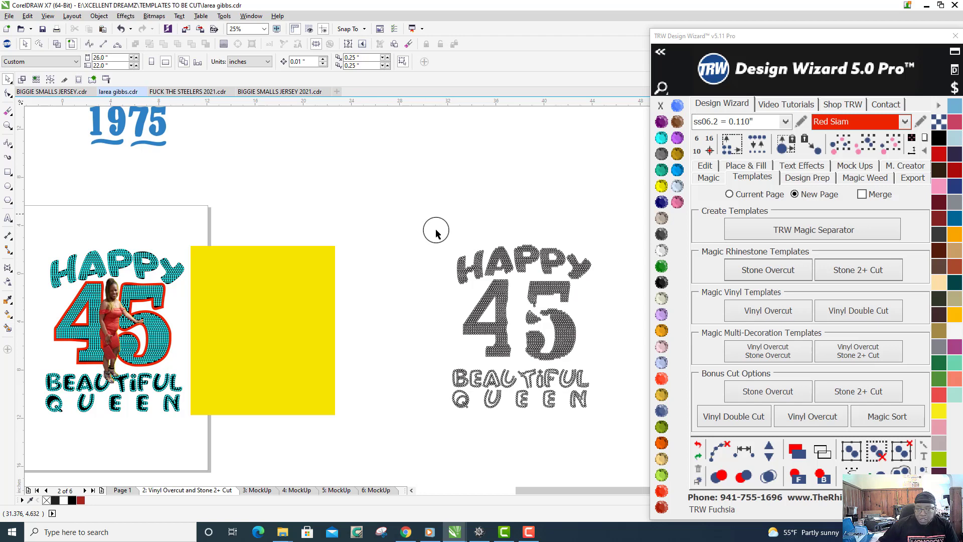
- Select all circles of the moved stone template and inspect its lettering and 45 up close
drag(435, 222, 649, 443)
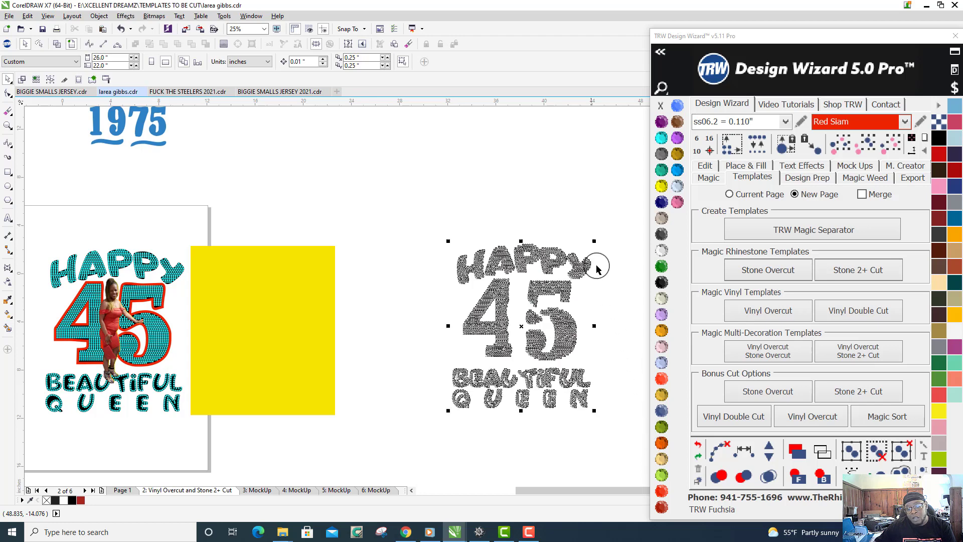
scroll(596, 266, up, 1)
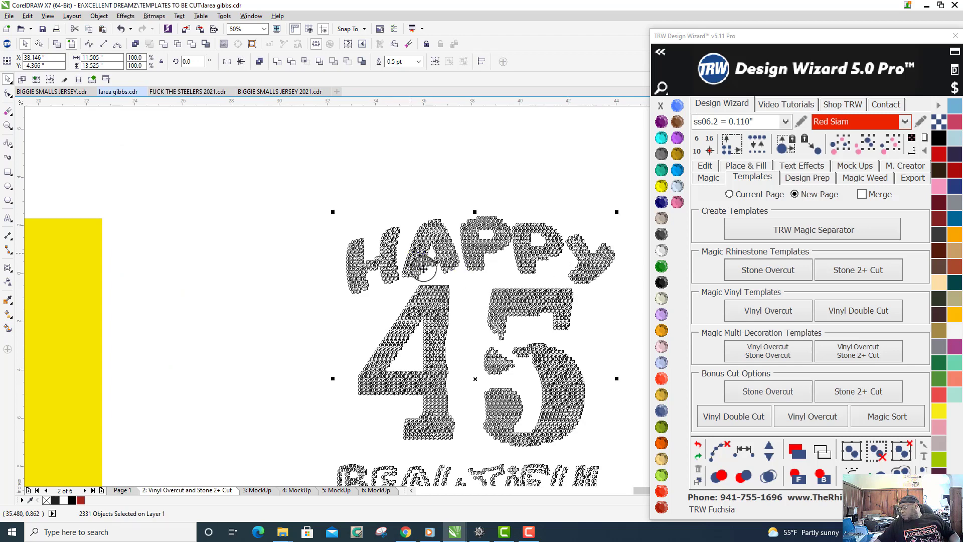
scroll(413, 229, down, 1)
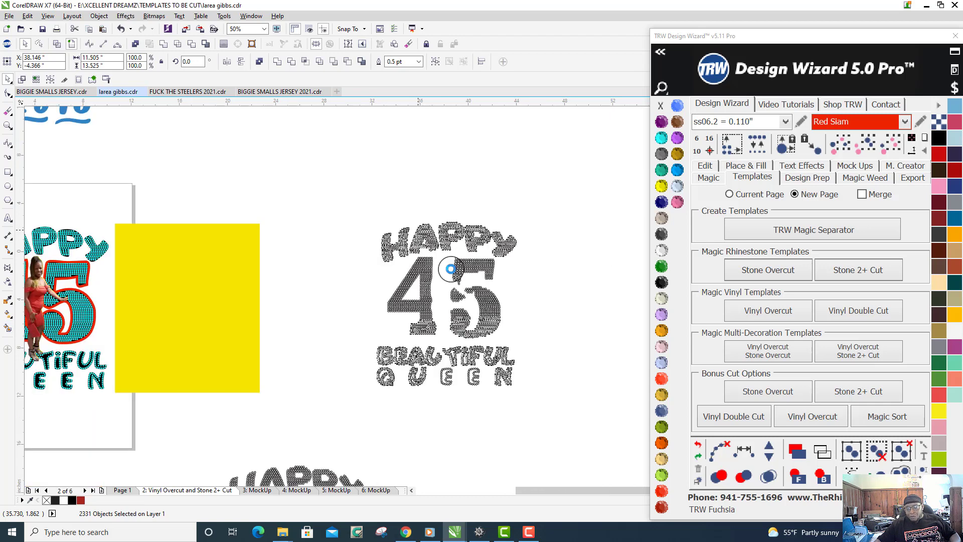
scroll(451, 269, up, 1)
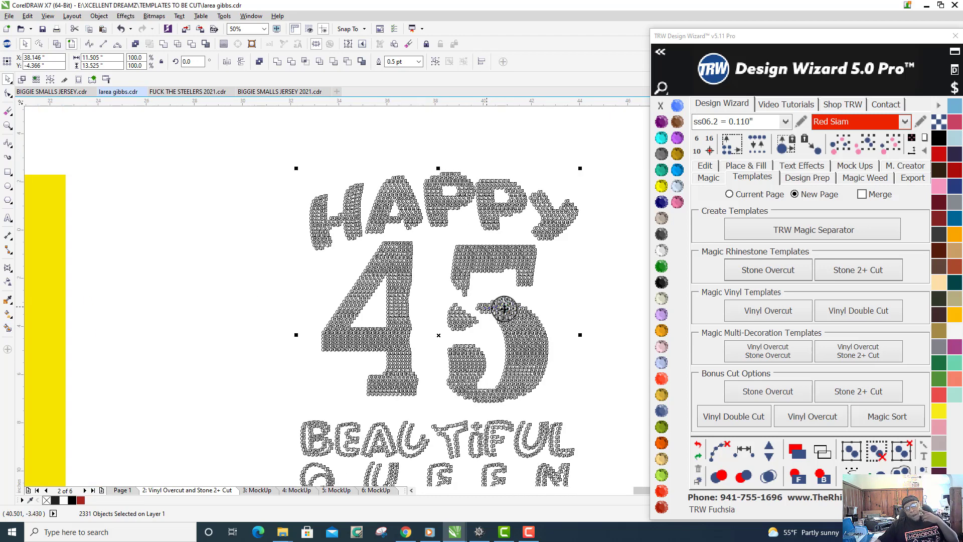
scroll(504, 310, down, 1)
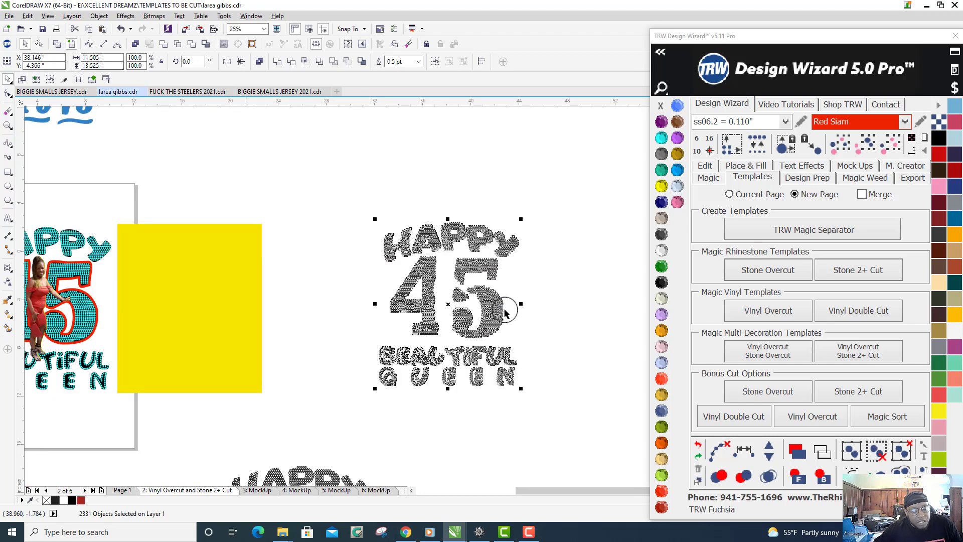
click(544, 404)
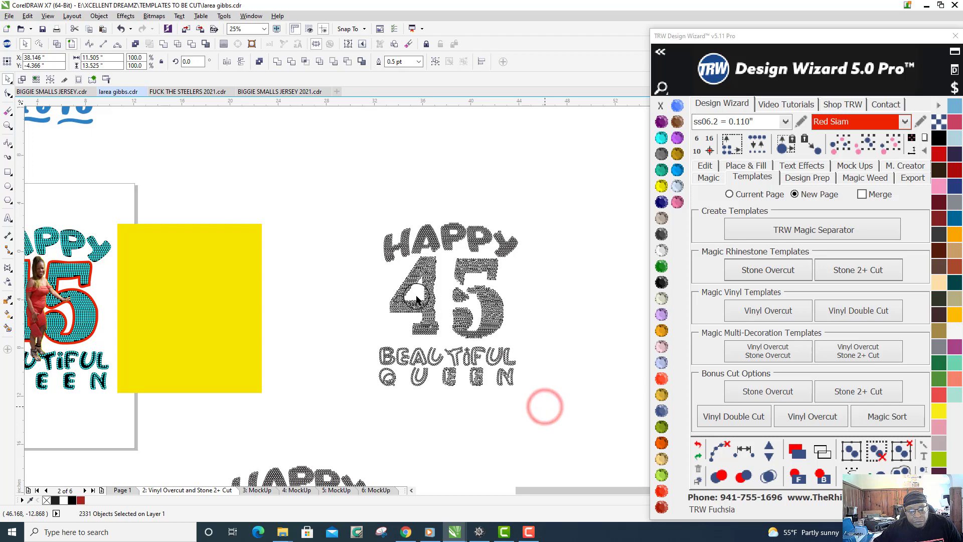
- Select the circles of the lower HAPPY 45 BEAUTIFUL QUEEN stone template and inspect this second cut layer up close
scroll(417, 300, down, 1)
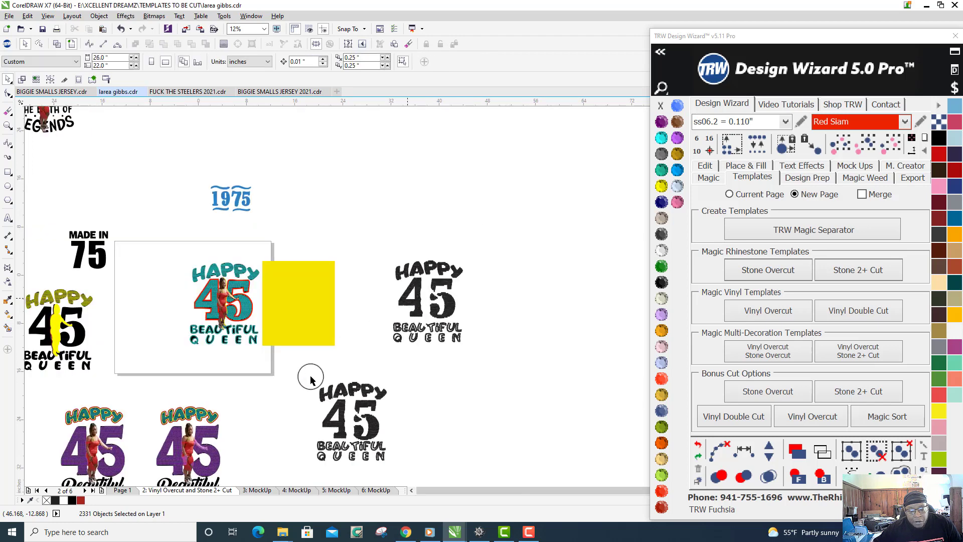
drag(311, 379, 401, 470)
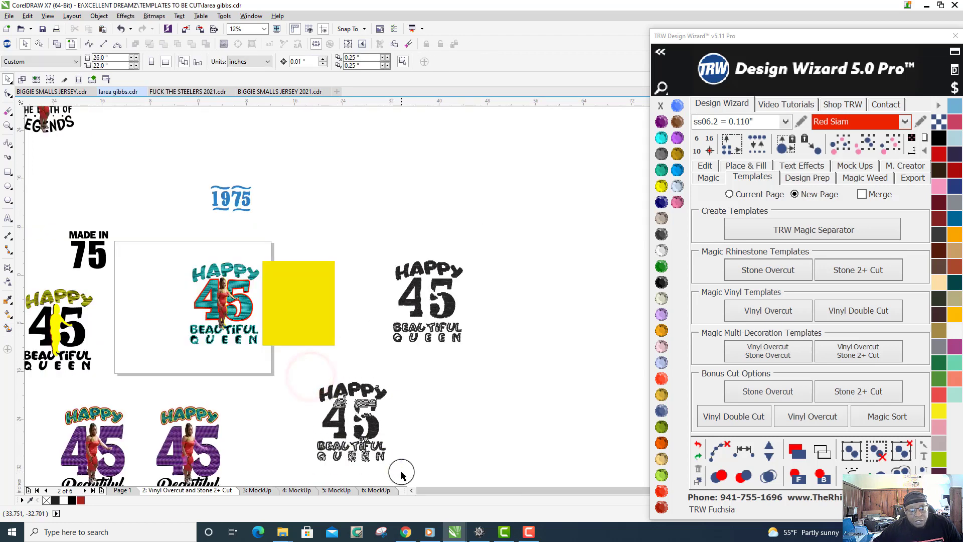
click(91, 78)
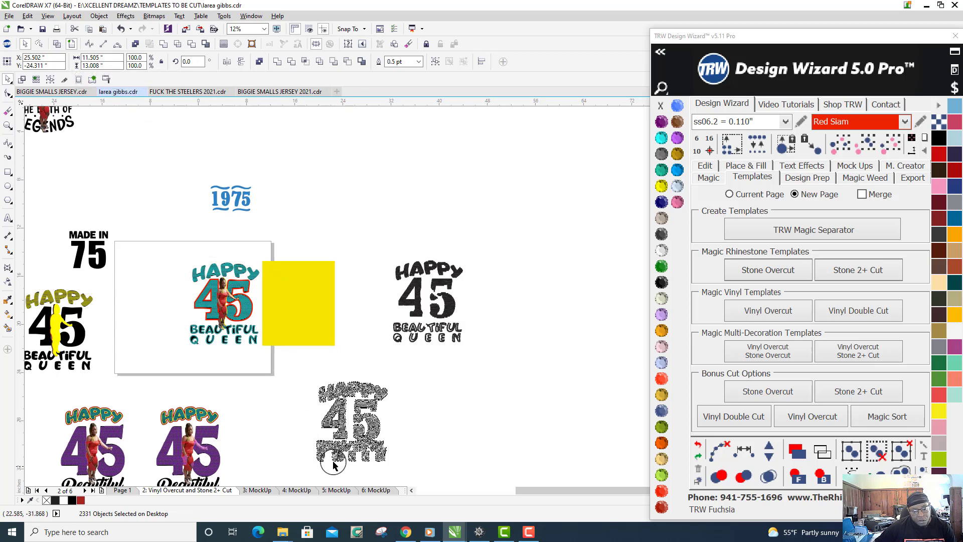
scroll(333, 458, up, 2)
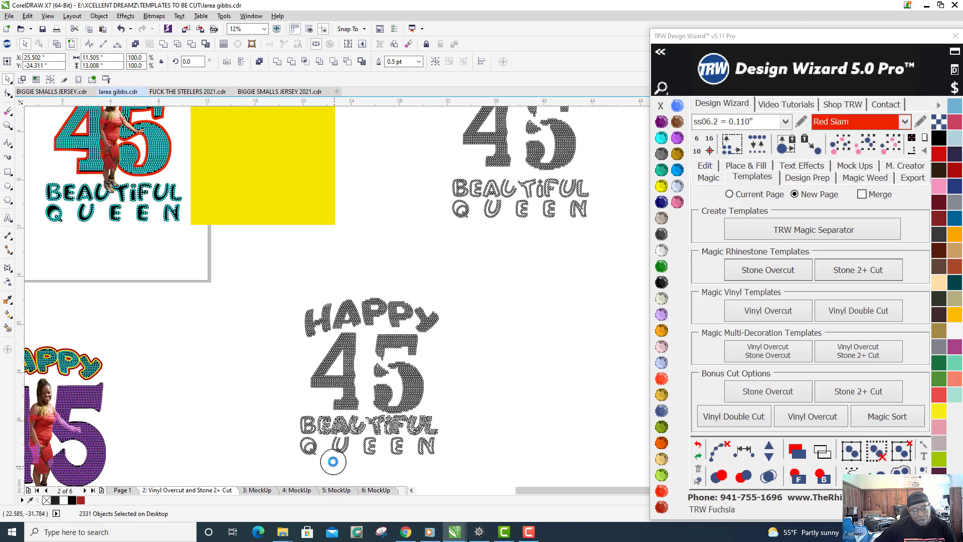
click(475, 448)
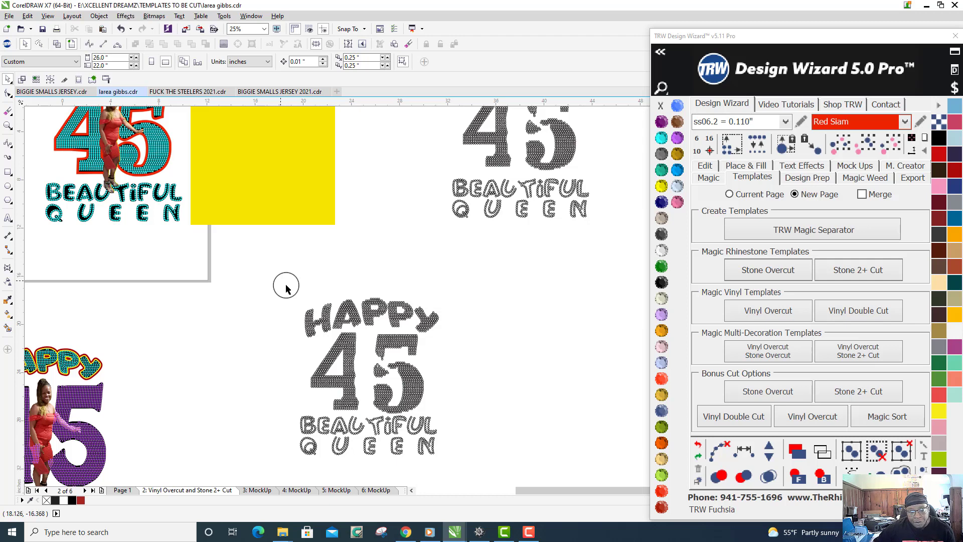
drag(286, 286, 457, 469)
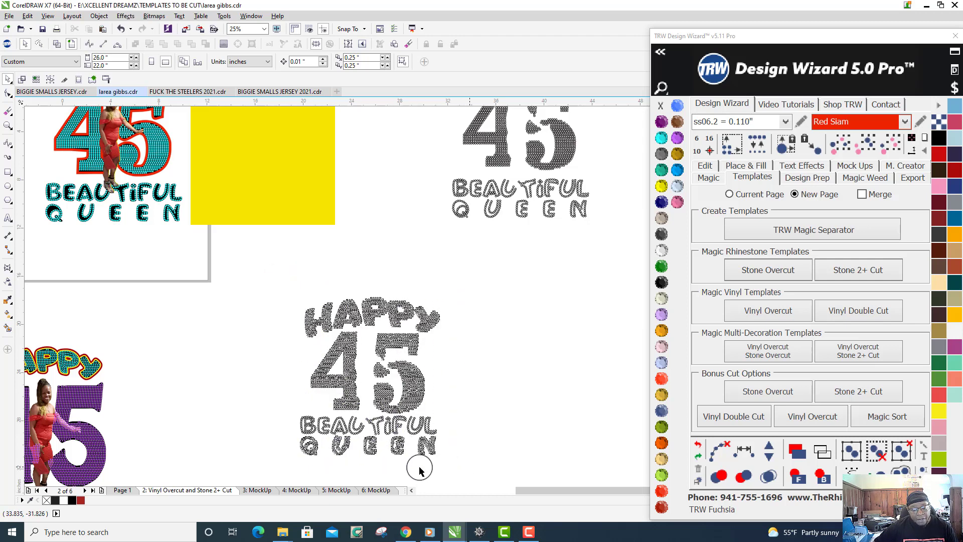
scroll(420, 468, up, 1)
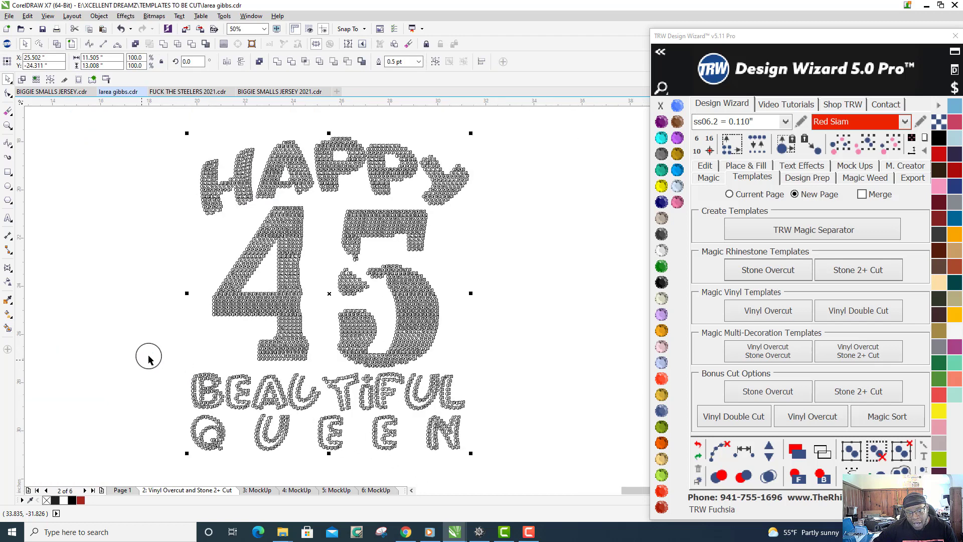
click(527, 366)
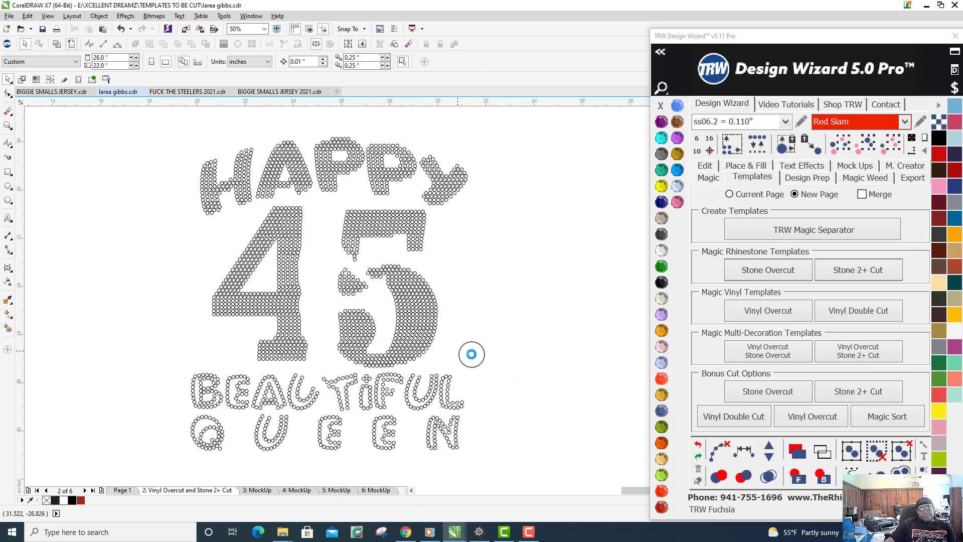
- Select all circles of the upper stone template beside the yellow block and copy them to the clipboard
scroll(470, 355, down, 1)
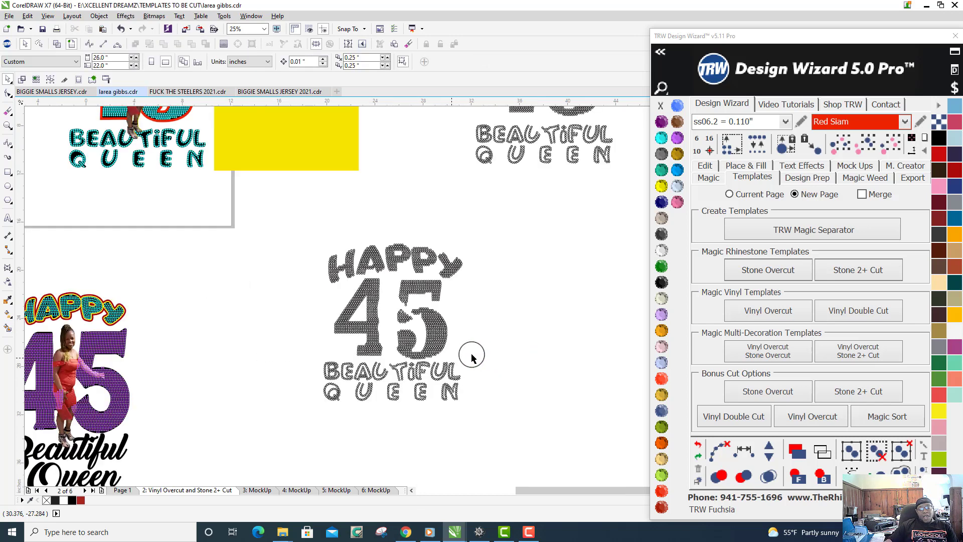
scroll(472, 356, down, 2)
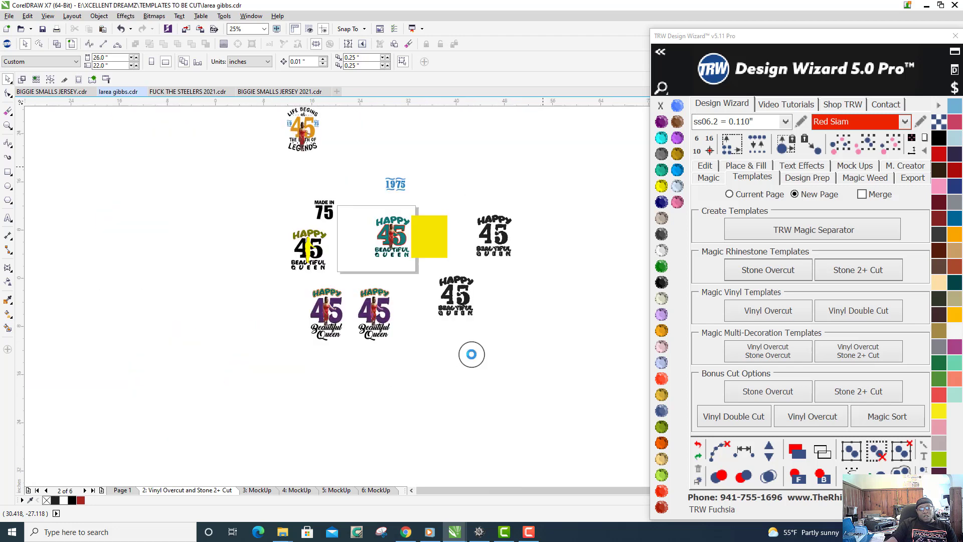
scroll(472, 356, up, 1)
scroll(471, 356, up, 1)
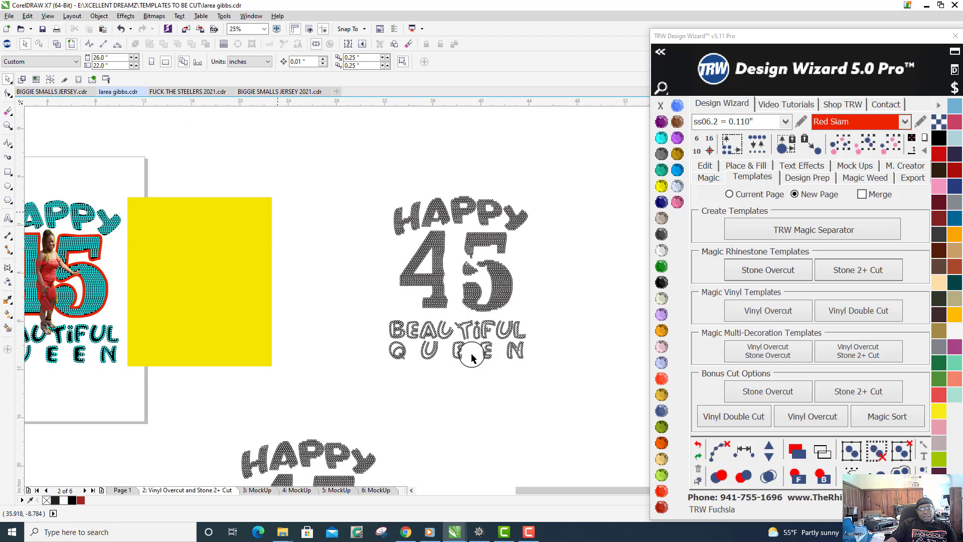
drag(362, 173, 558, 390)
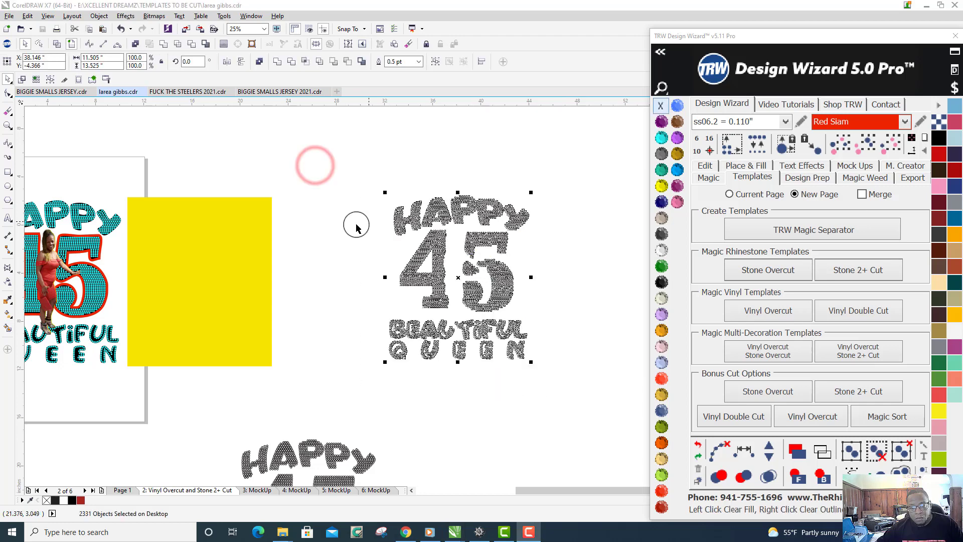
scroll(395, 214, down, 1)
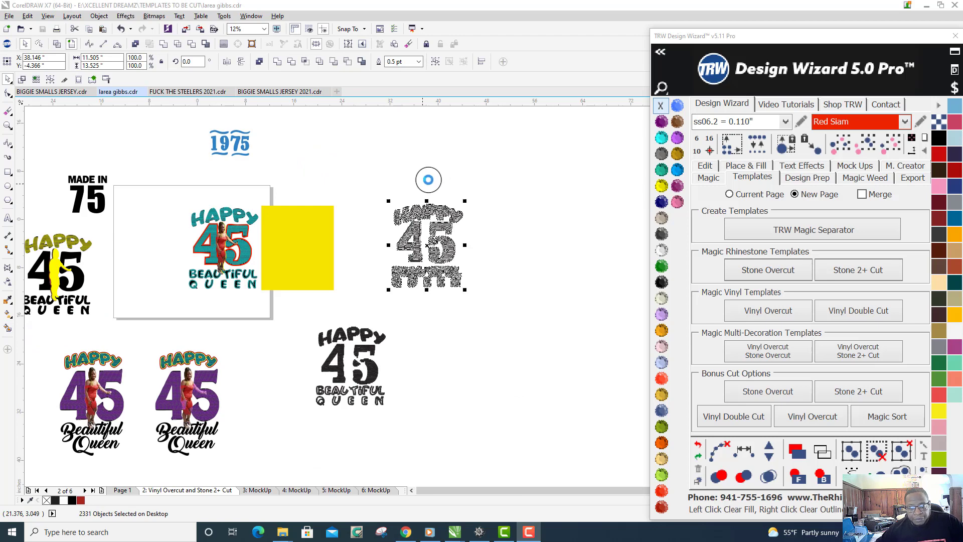
click(422, 184)
mouse_move(374, 199)
mouse_down()
mouse_move(493, 311)
mouse_move(490, 301)
mouse_up()
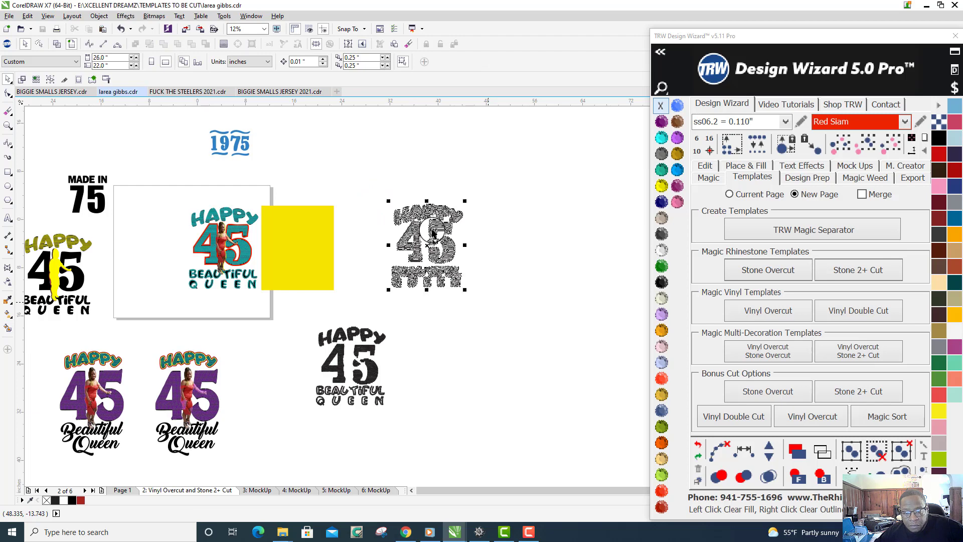
click(432, 232)
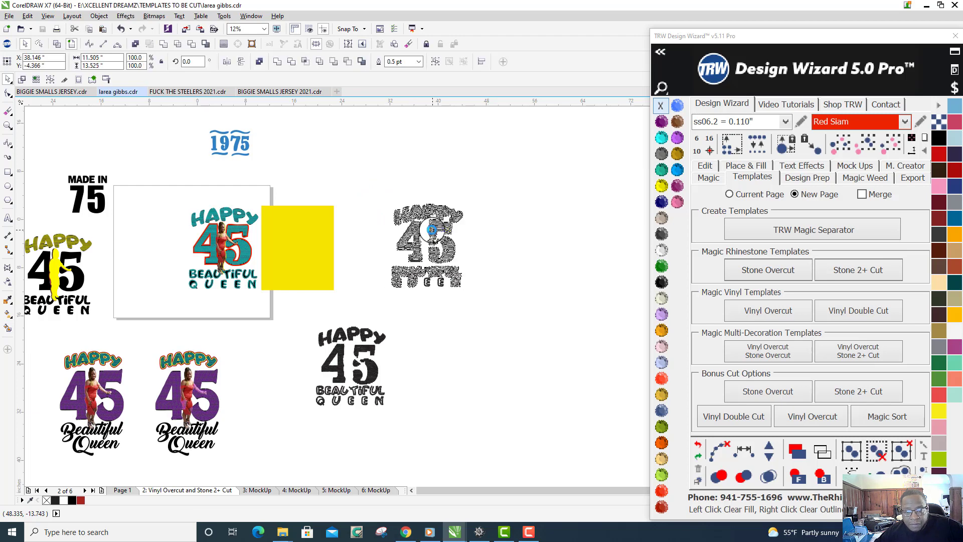
right_click(432, 231)
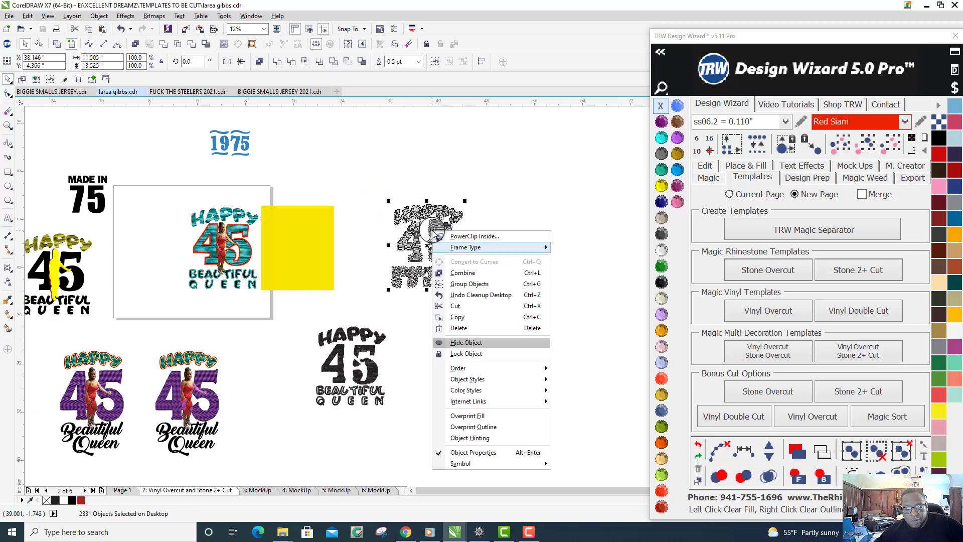
click(458, 317)
- Bring up GreatCut and the VLCD3 cutter control panel, and connect the panel to the Expert II 24 cutter
click(357, 532)
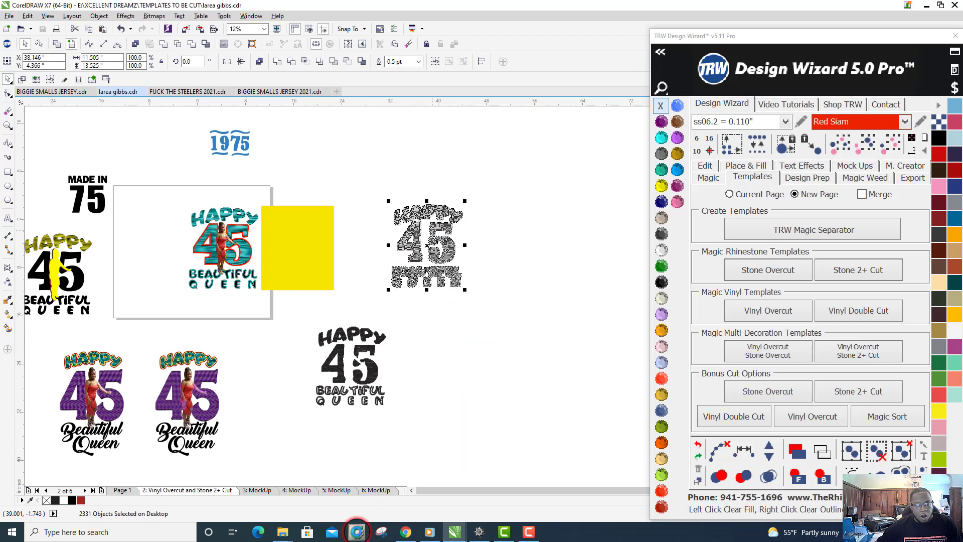
click(479, 532)
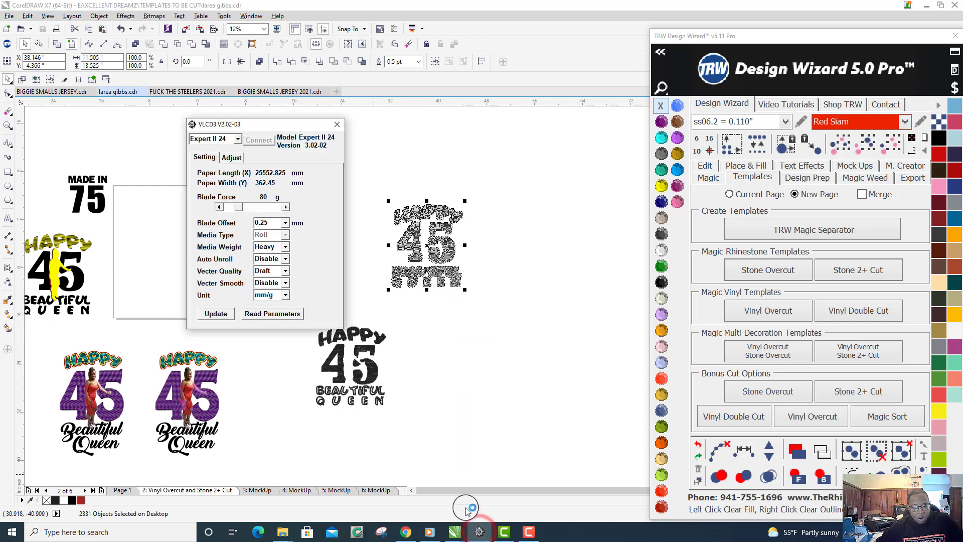
drag(248, 125, 226, 232)
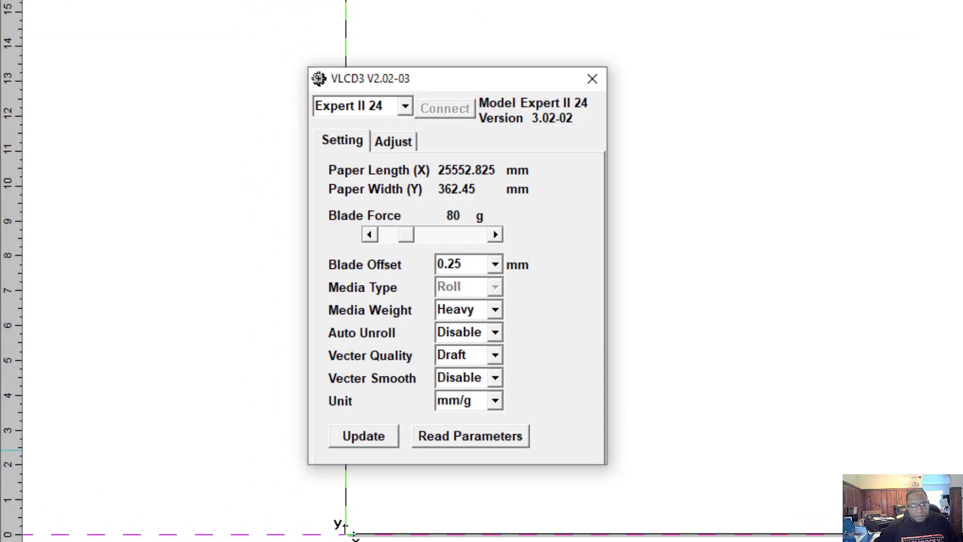
click(405, 106)
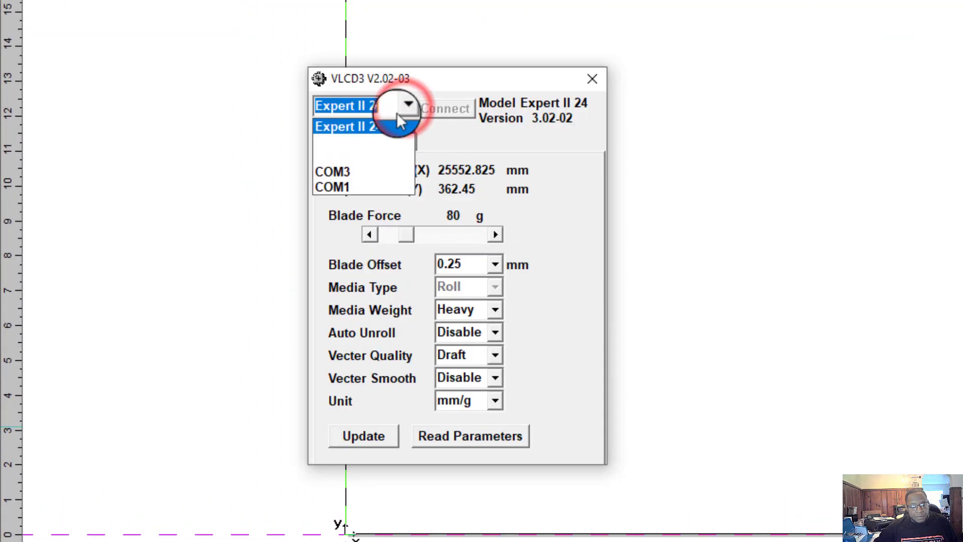
click(374, 128)
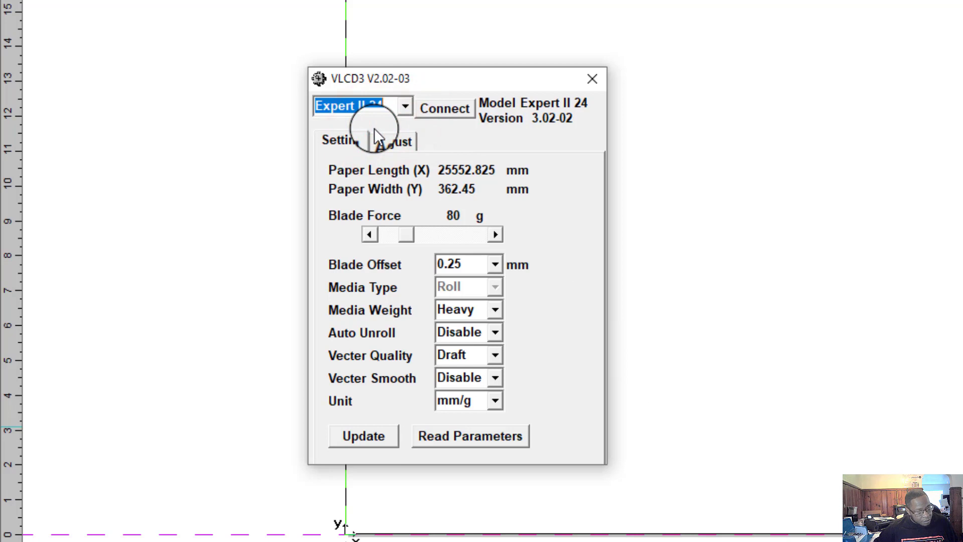
click(455, 108)
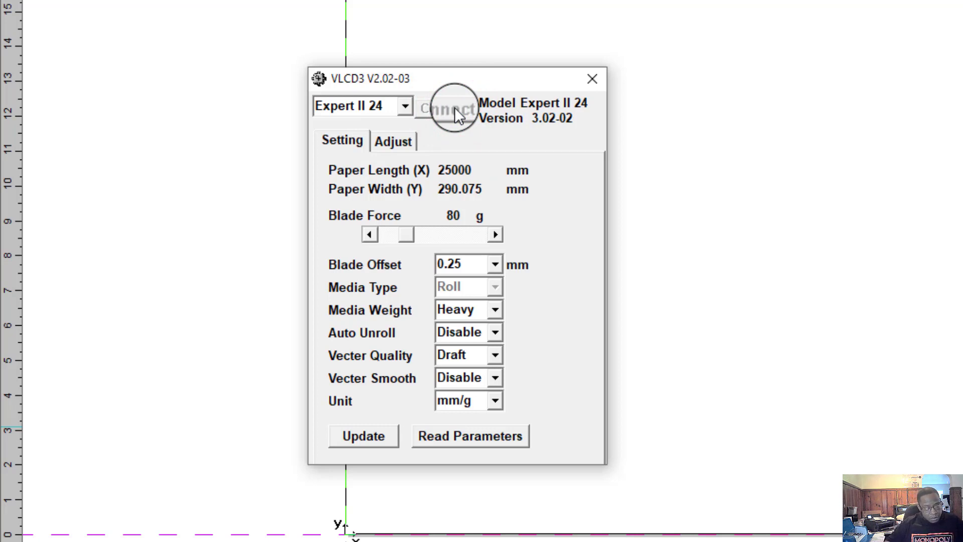
click(584, 0)
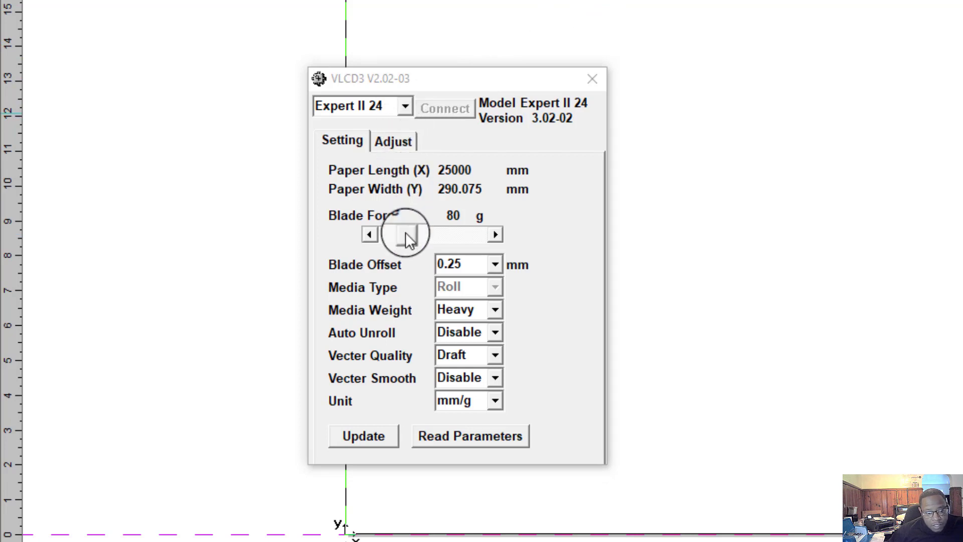
- Raise the cutter's blade force to 310 g and update the cutter with it
drag(405, 232, 441, 227)
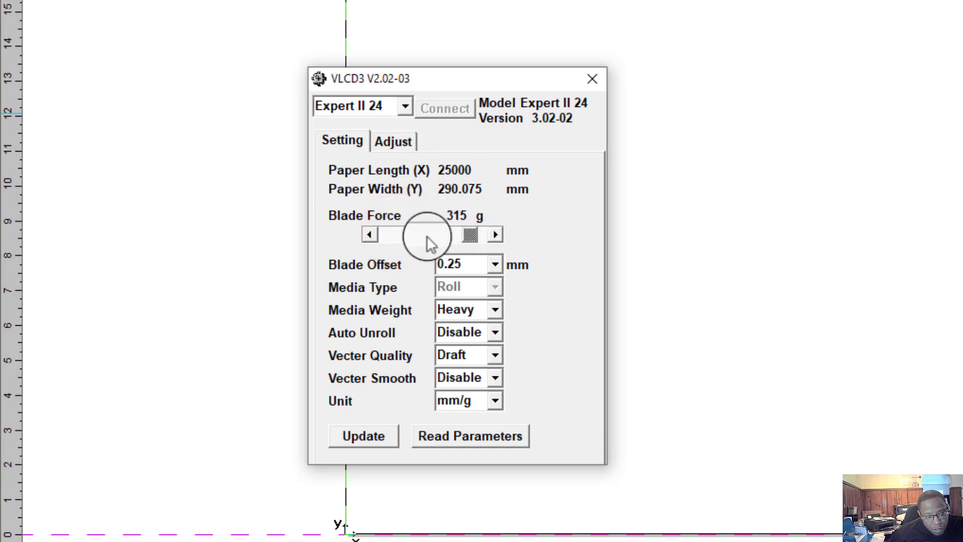
click(371, 240)
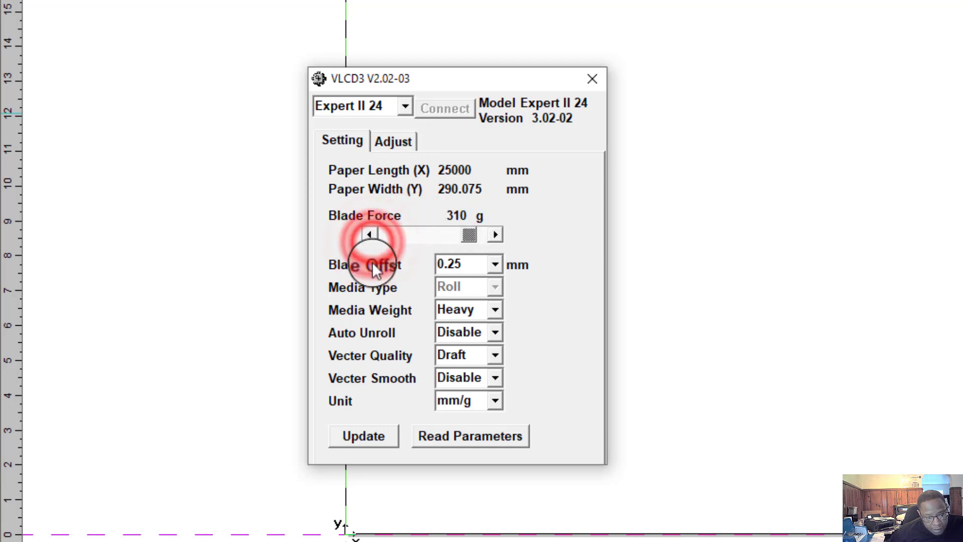
click(371, 433)
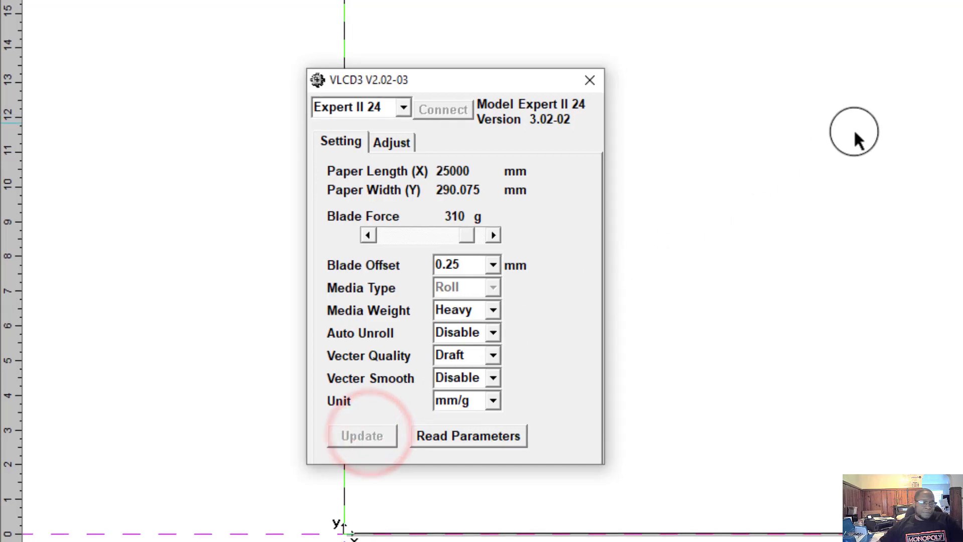
- Return to GreatCut, paste the copied stone template into the working area, and move it down toward the origin
click(885, 121)
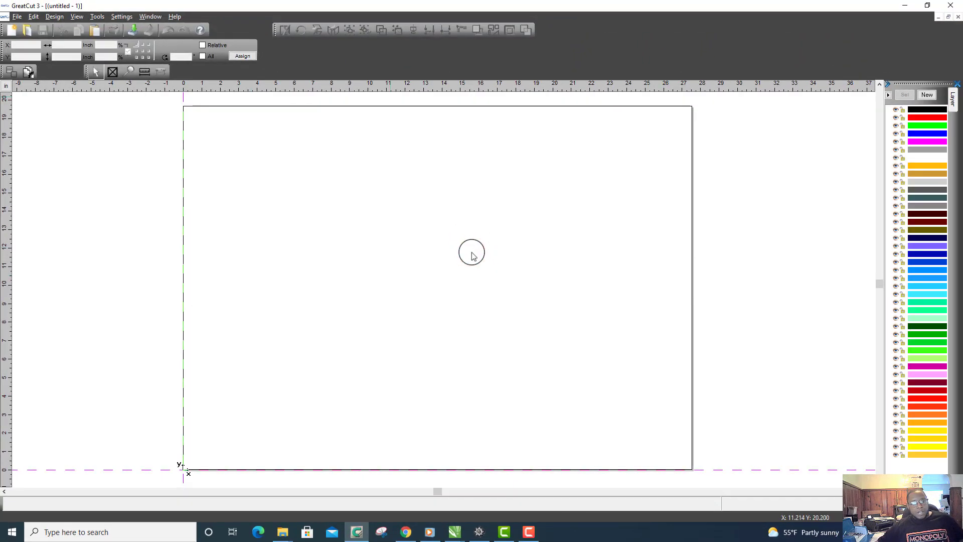
right_click(483, 275)
click(498, 315)
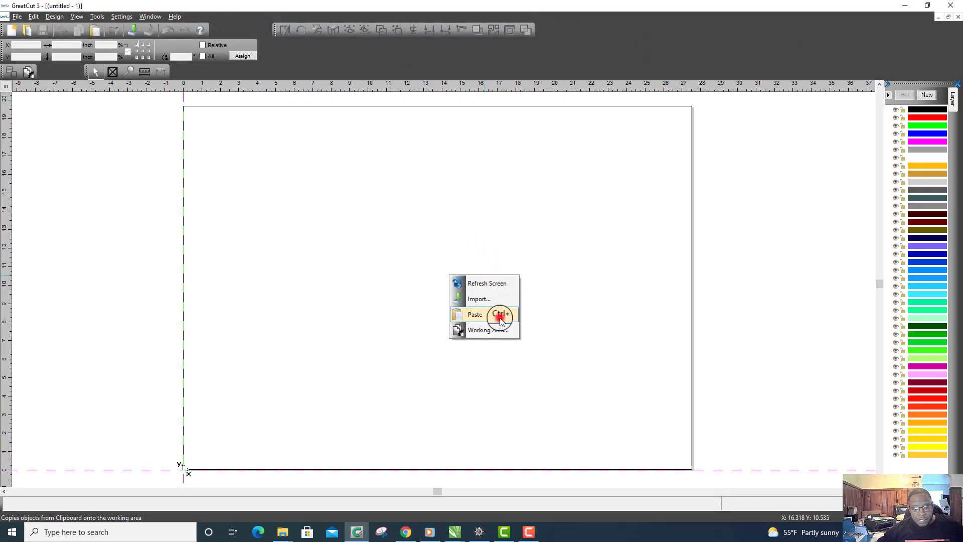
click(371, 359)
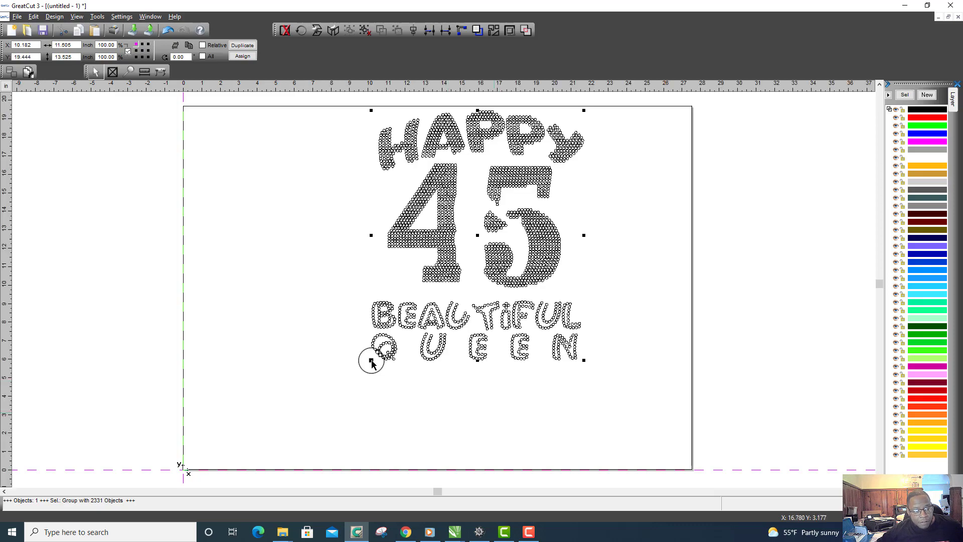
drag(443, 178, 324, 282)
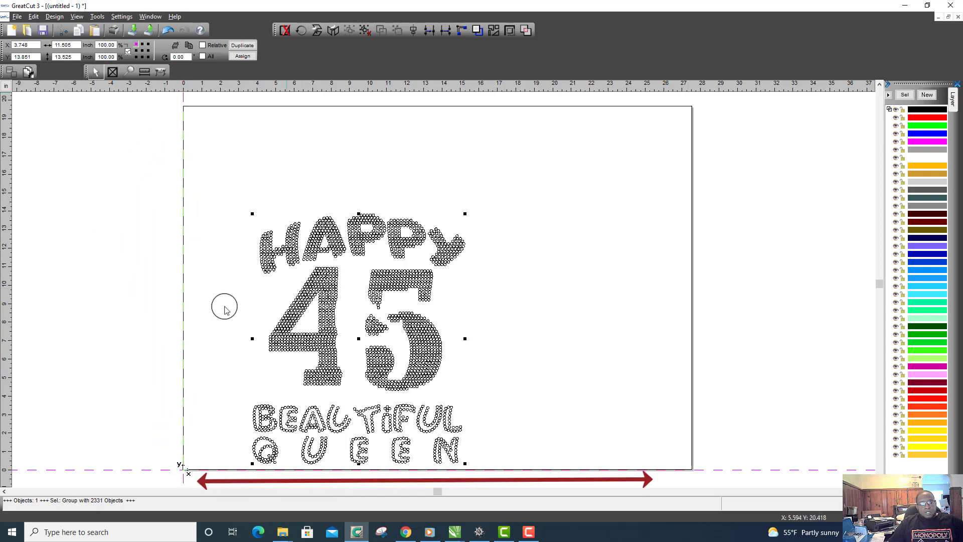
- Rotate the pasted stone template by 90 degrees and align it with the origin corner of the working area
click(303, 30)
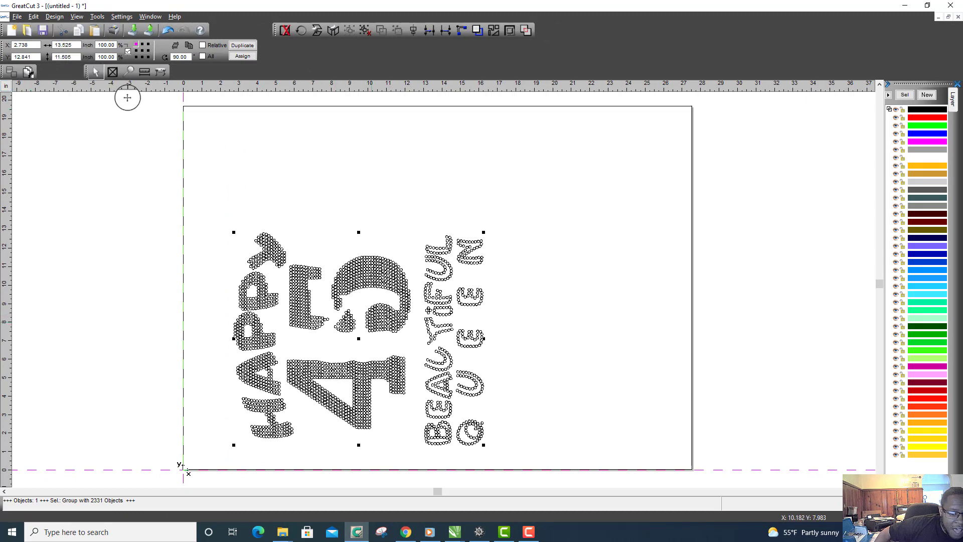
click(392, 317)
drag(356, 326, 337, 337)
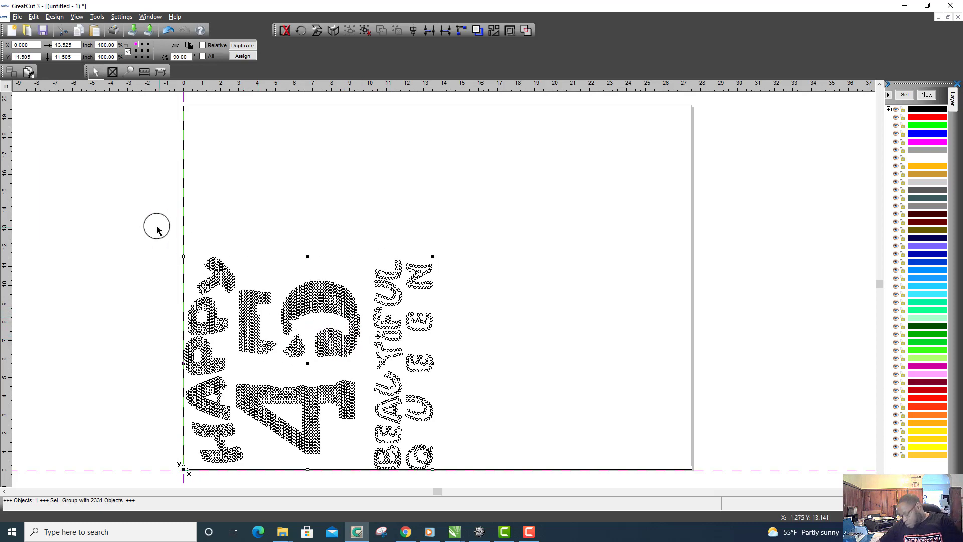
drag(157, 226, 470, 482)
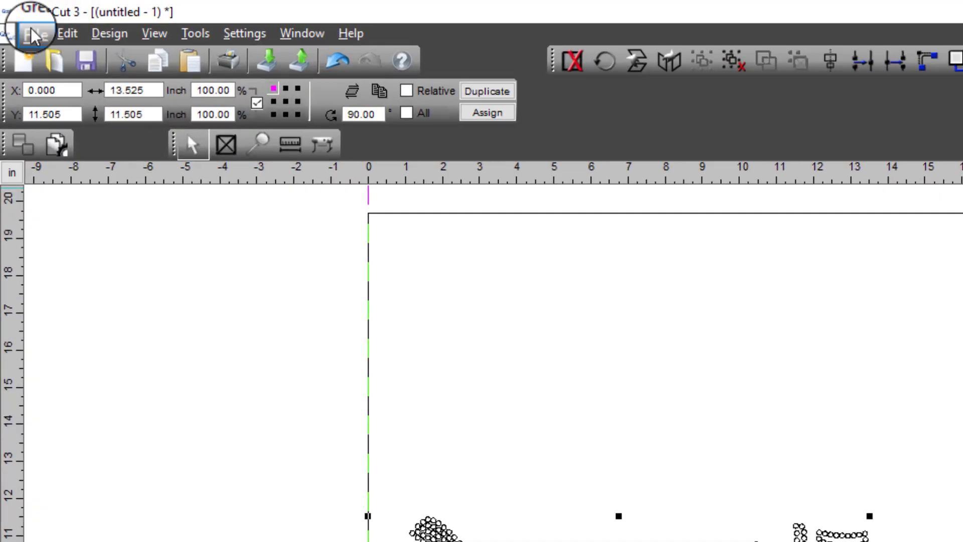
- In the output settings for the GCC Expert 24, set the pressure to 310 g and the speed to 60 cm/s, and save them
click(17, 16)
click(118, 405)
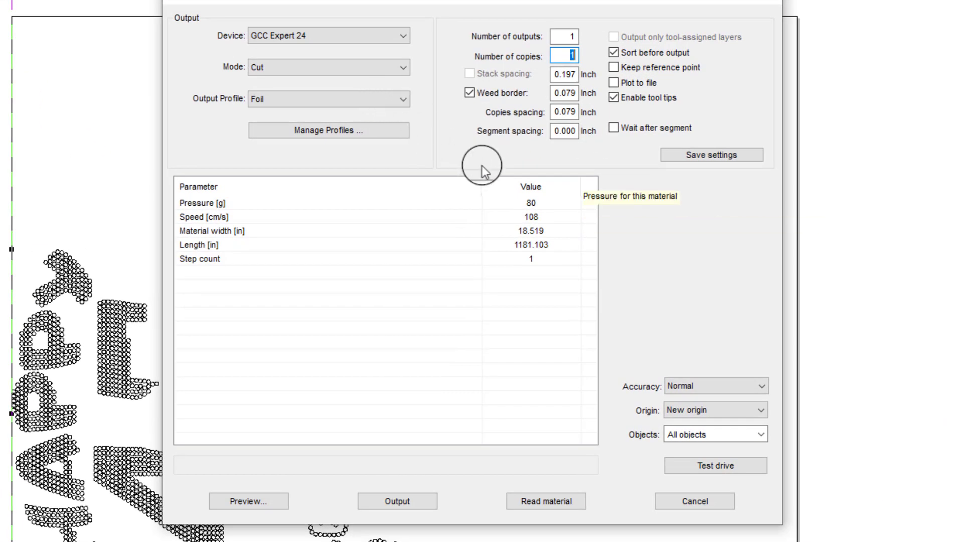
click(545, 204)
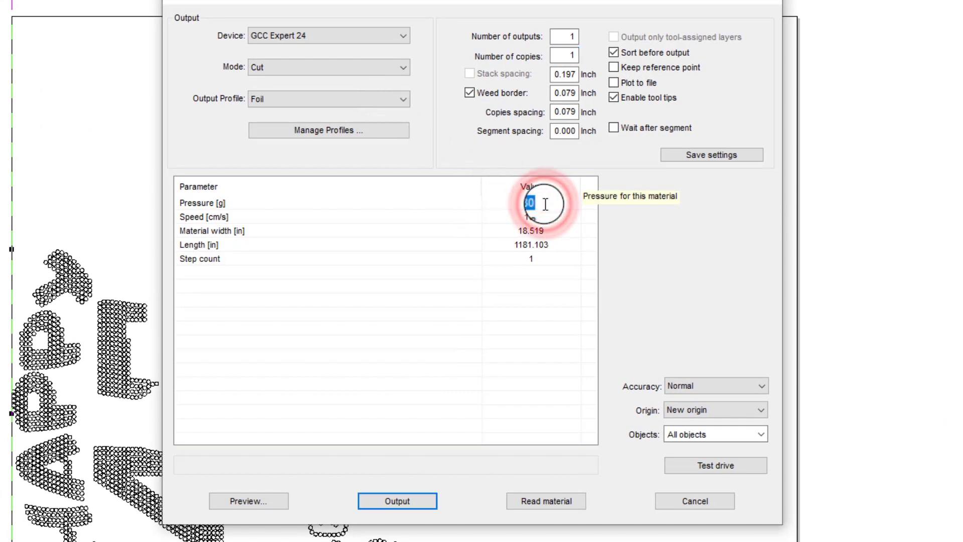
text(310)
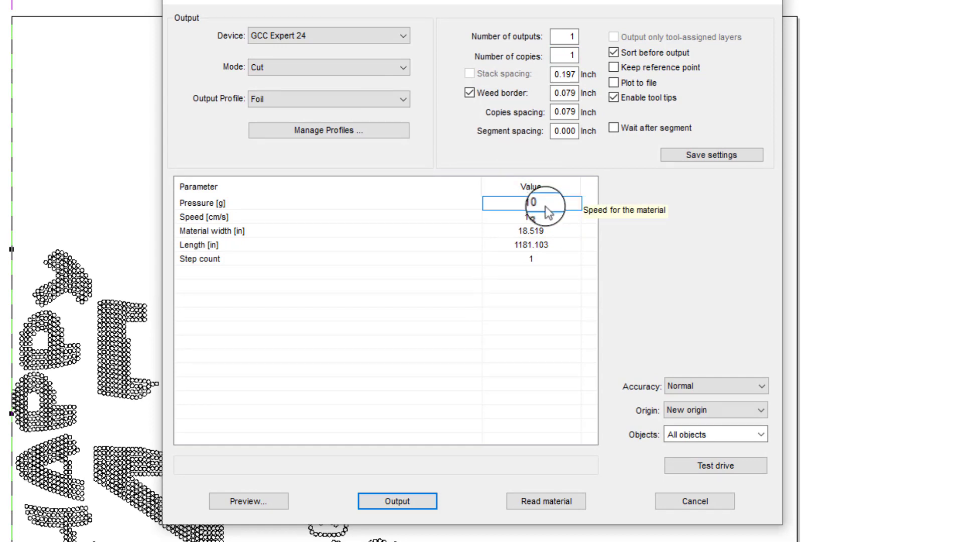
click(555, 216)
click(565, 219)
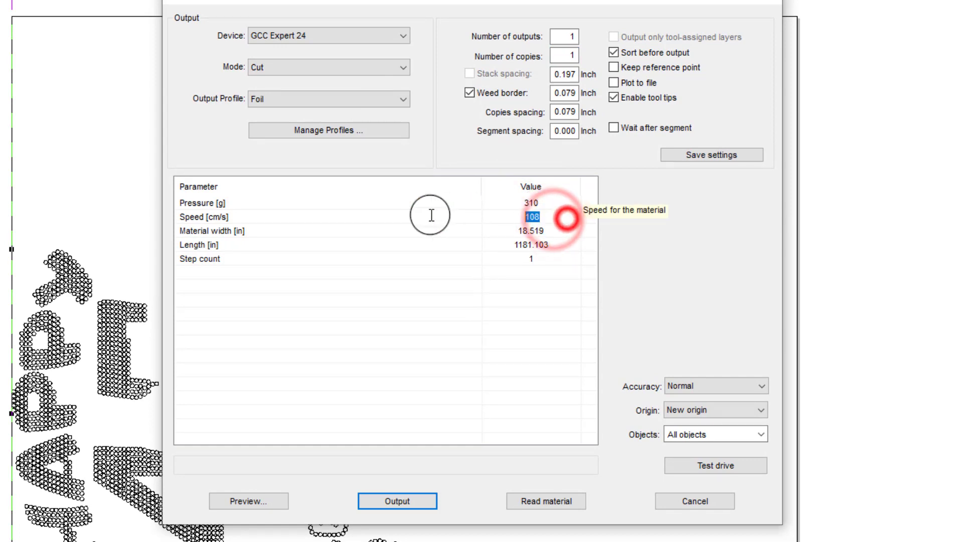
text(60)
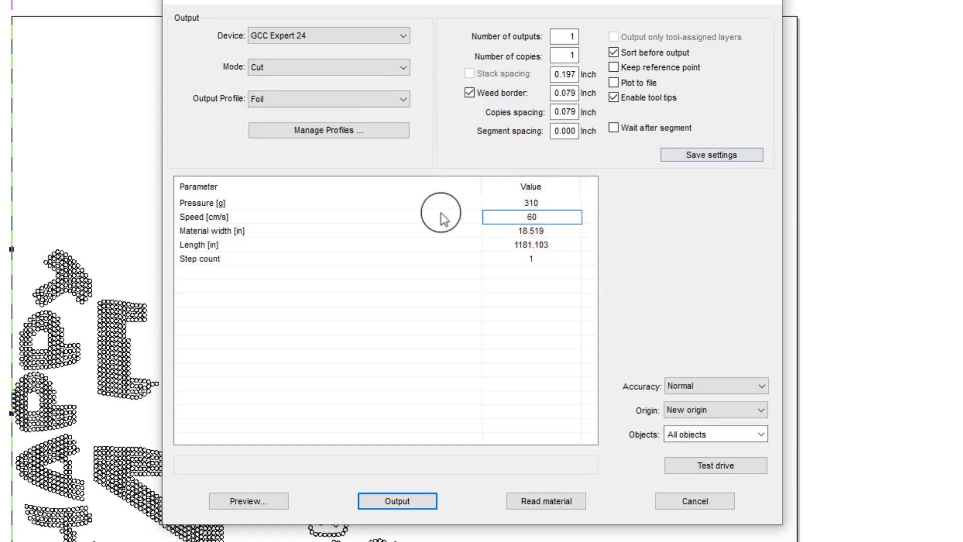
click(730, 156)
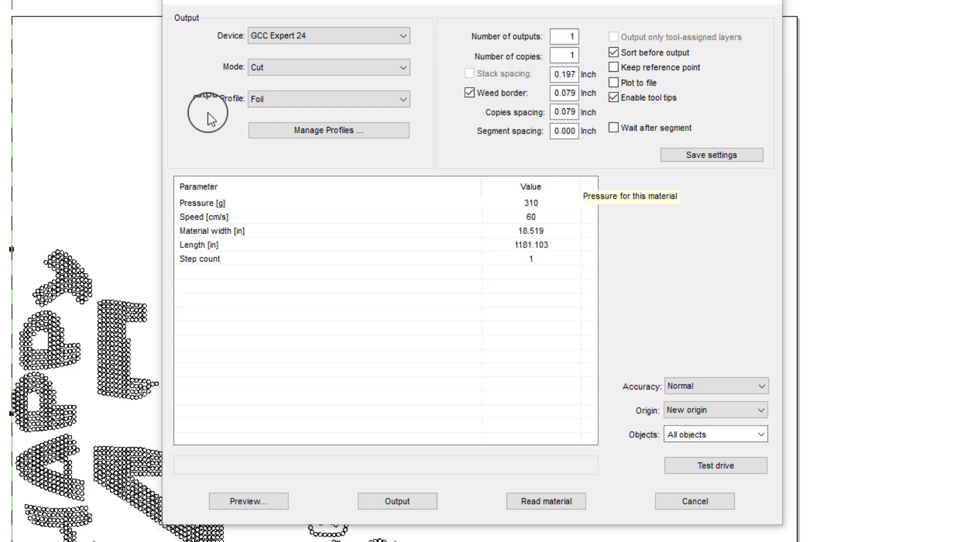
- Save the Foil profile's cut settings again and output the stone template to the GCC Expert 24
click(208, 113)
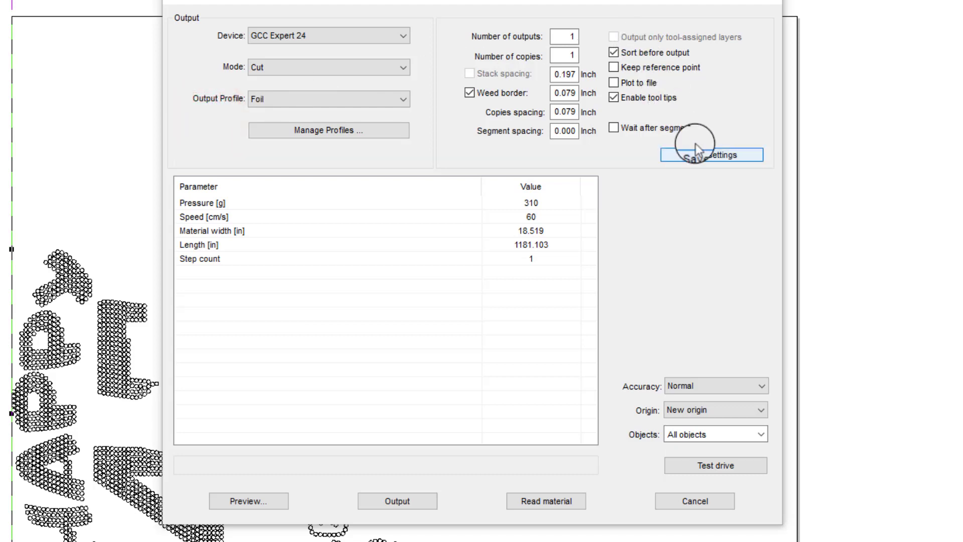
click(703, 157)
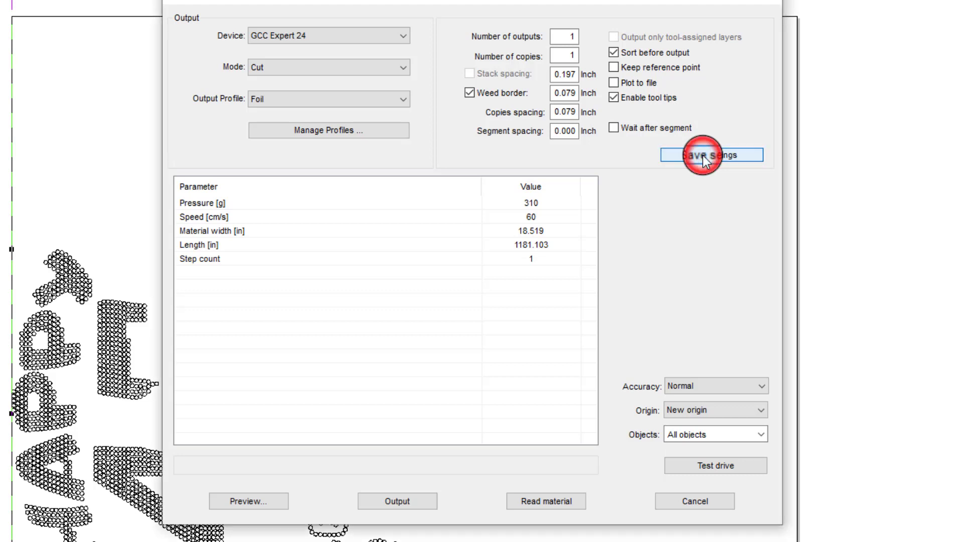
click(398, 500)
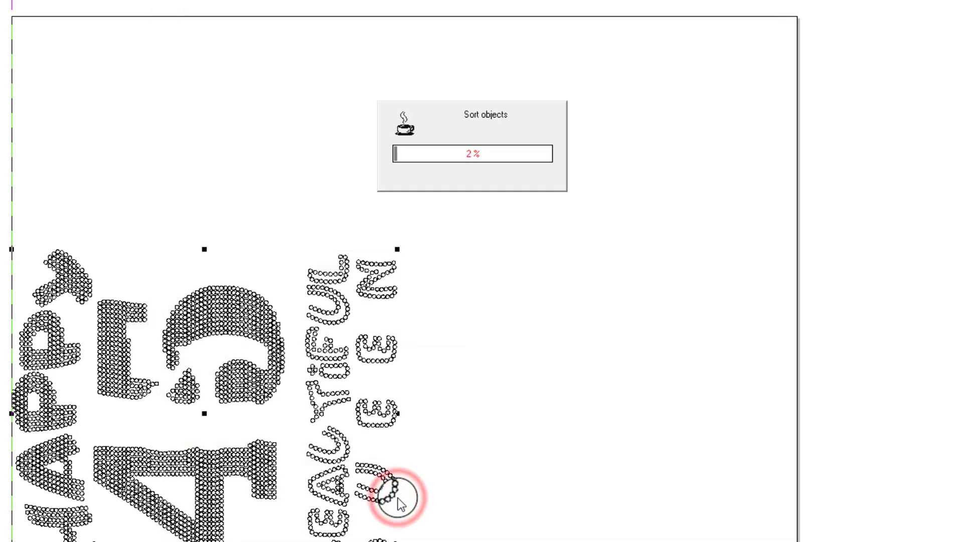